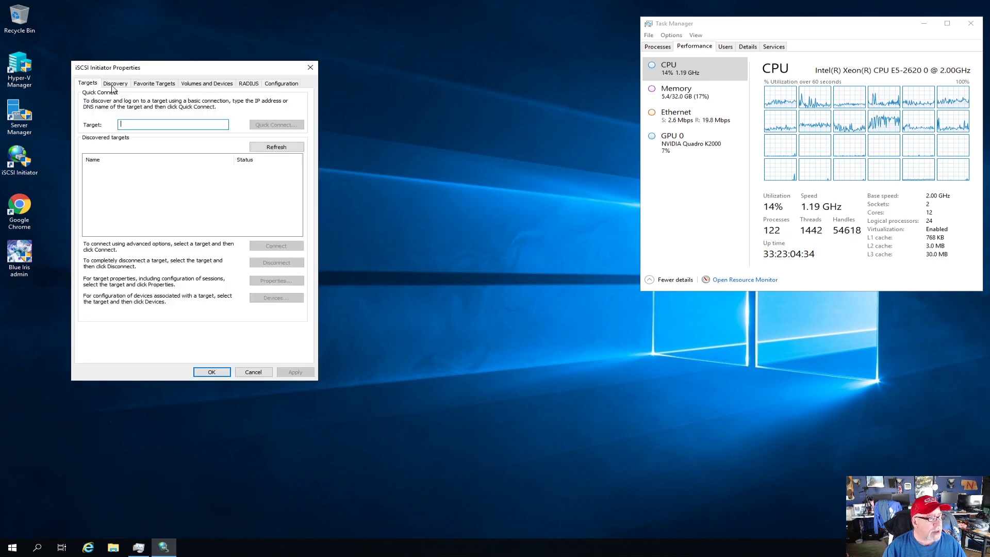
Add an iSCSI target portal for 192.168.5.17 using the default port 3260
click(115, 83)
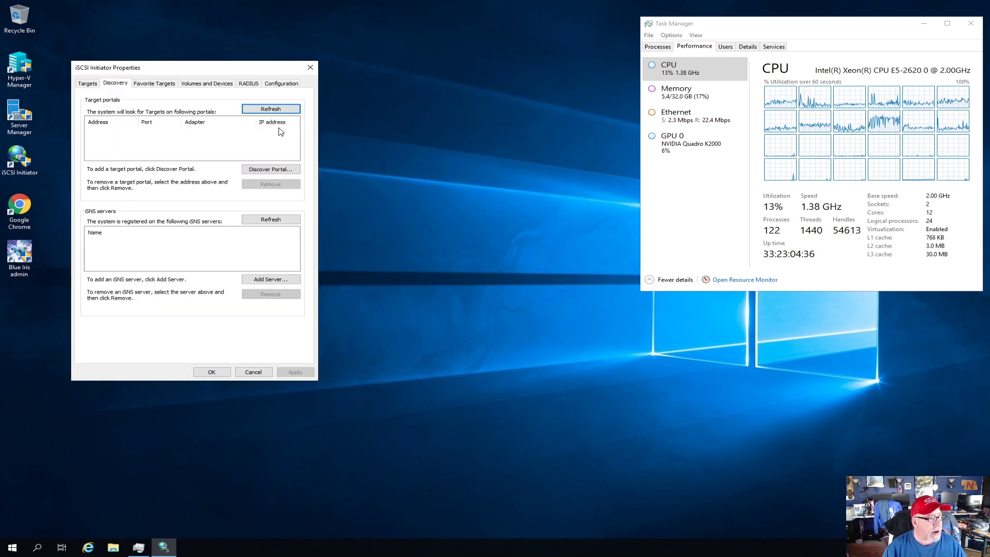
click(266, 170)
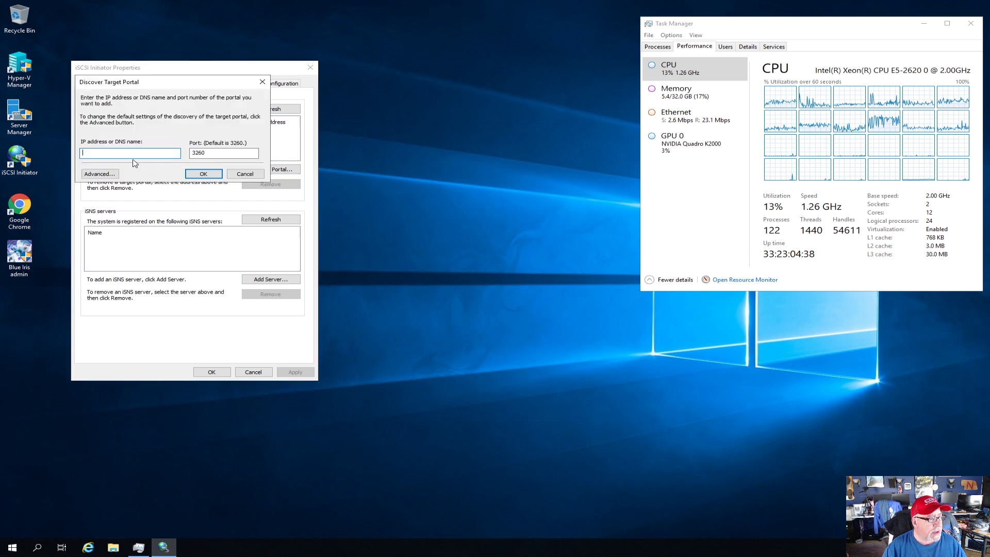
text(192.168.5.17)
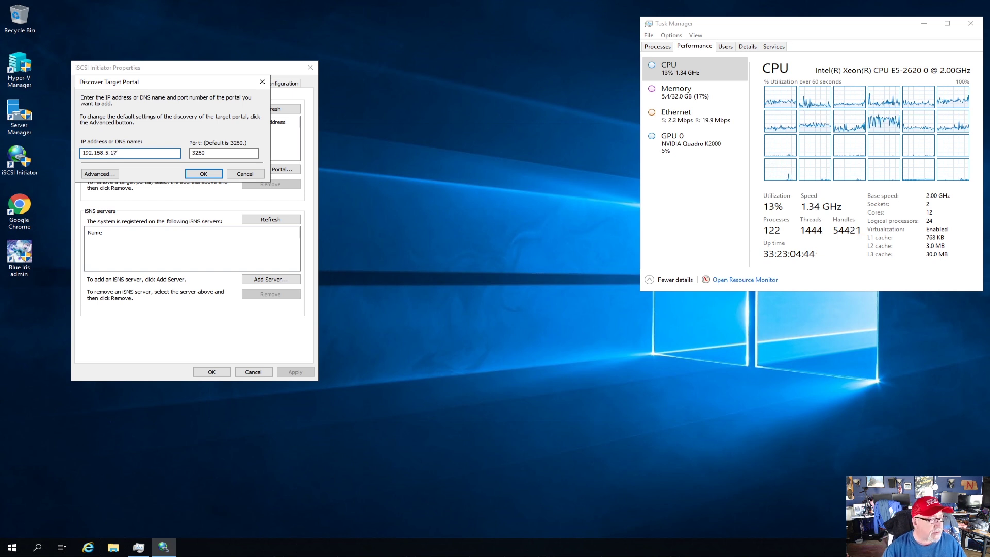
click(197, 174)
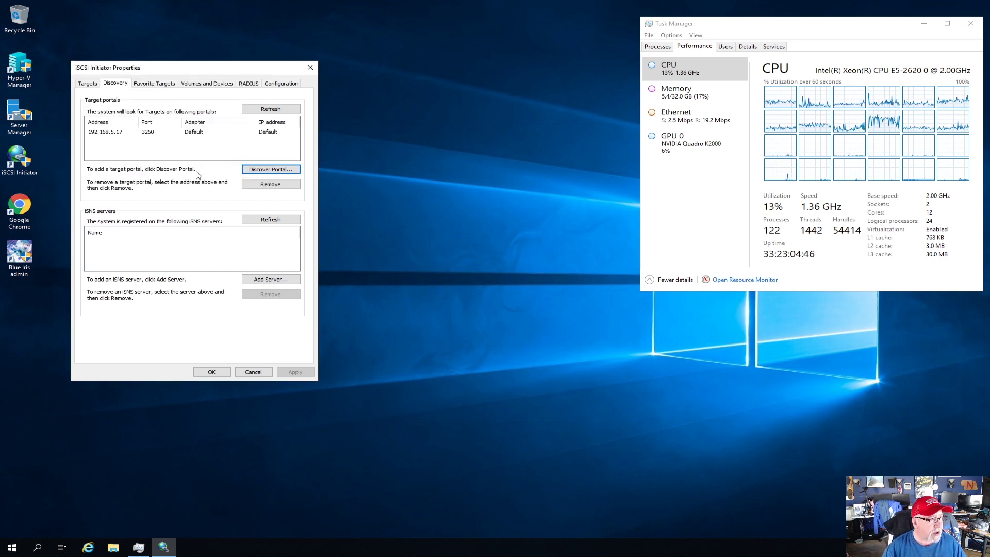
click(128, 133)
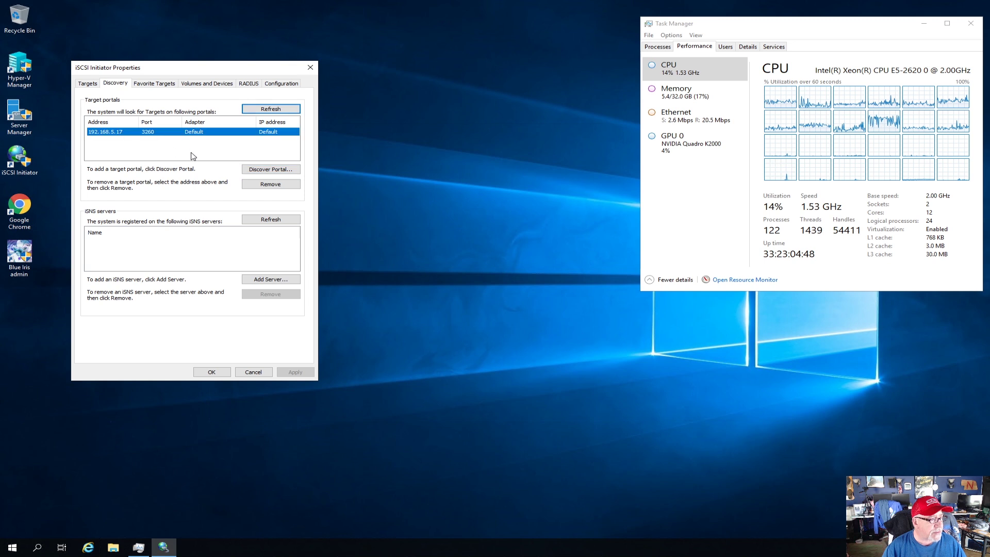
Connect to the discovered Synology FS-1018 Target-1, keeping it in the favorite targets, and close the initiator properties
click(87, 84)
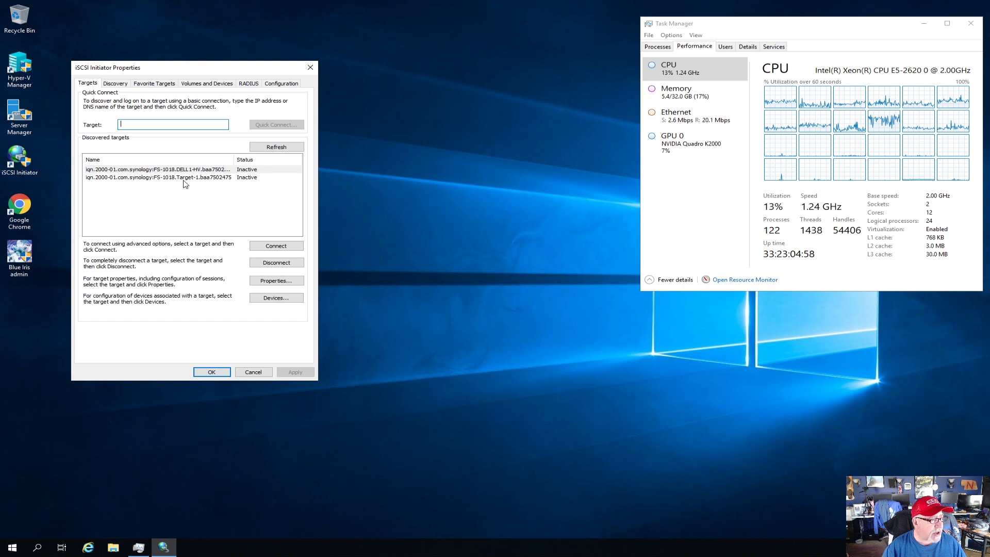
click(140, 179)
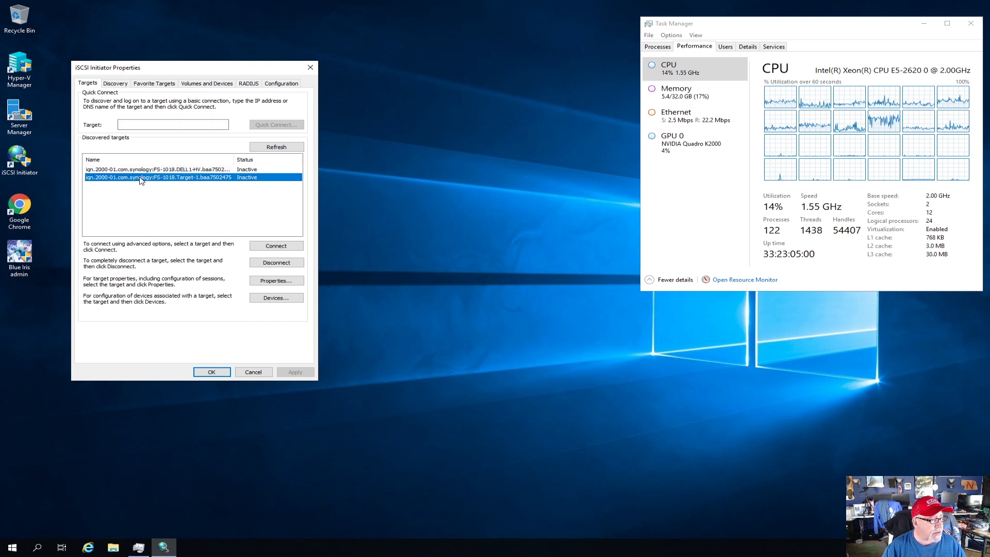
click(200, 170)
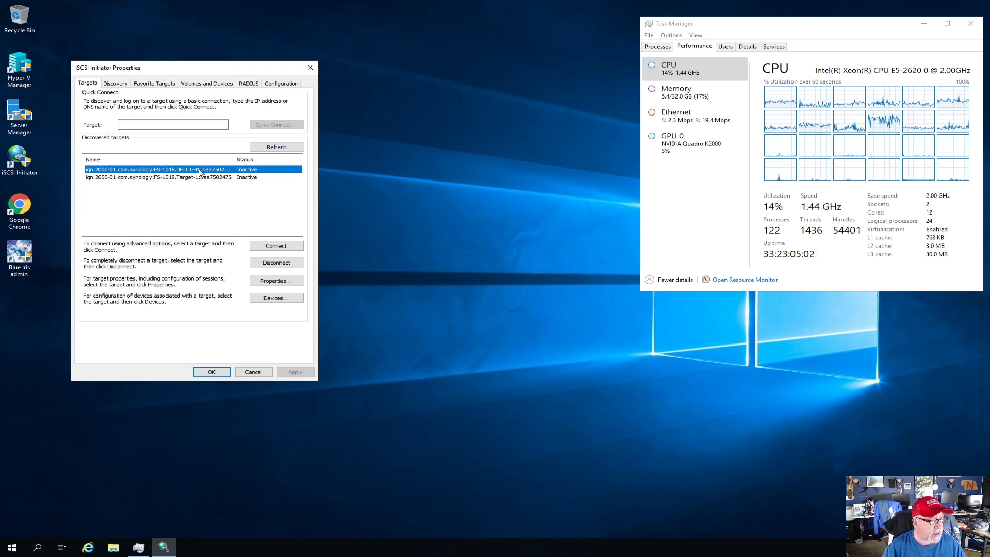
click(197, 177)
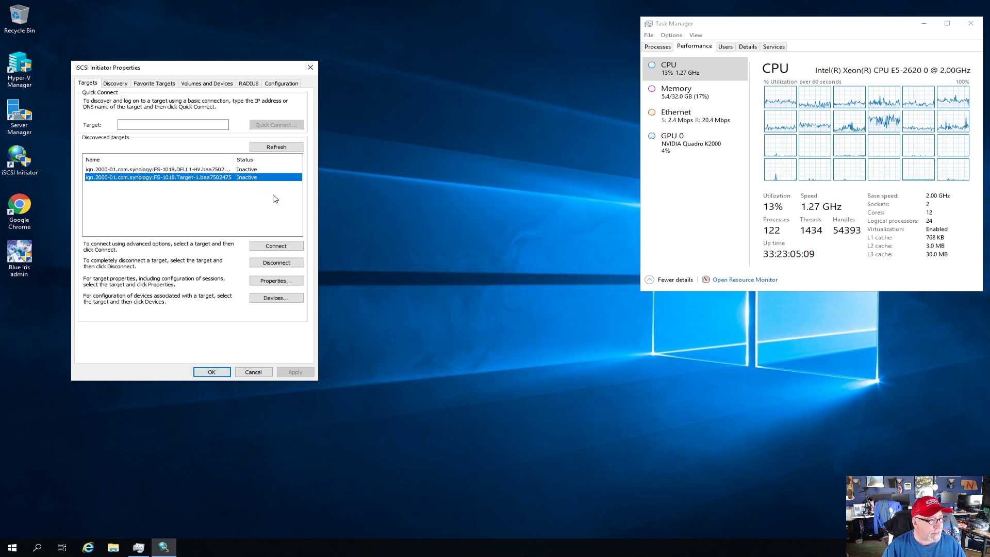
click(282, 245)
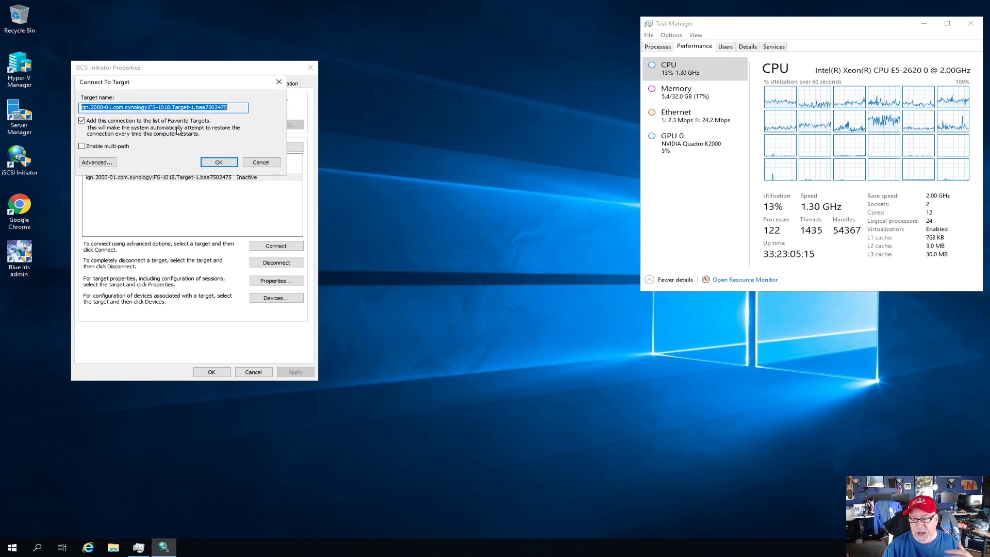
click(219, 163)
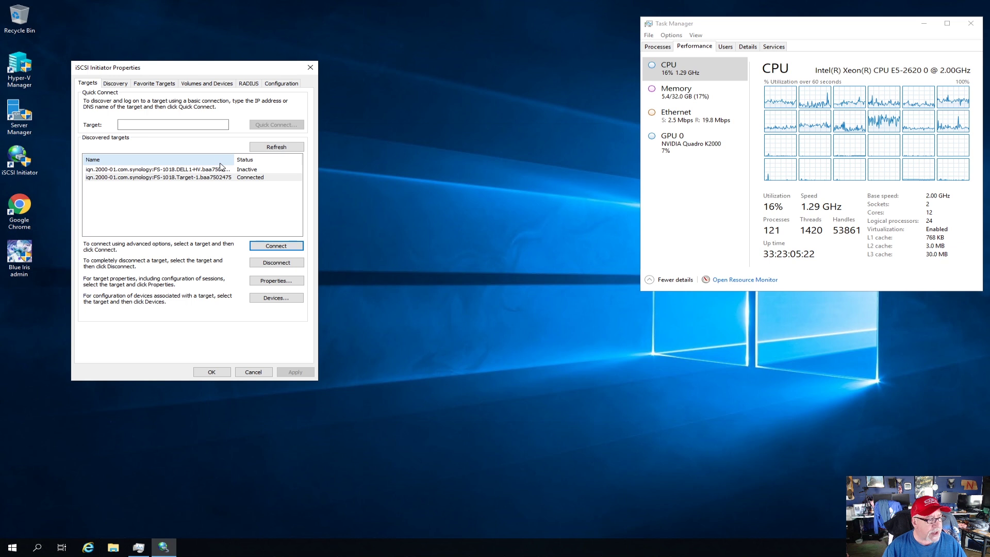
click(218, 372)
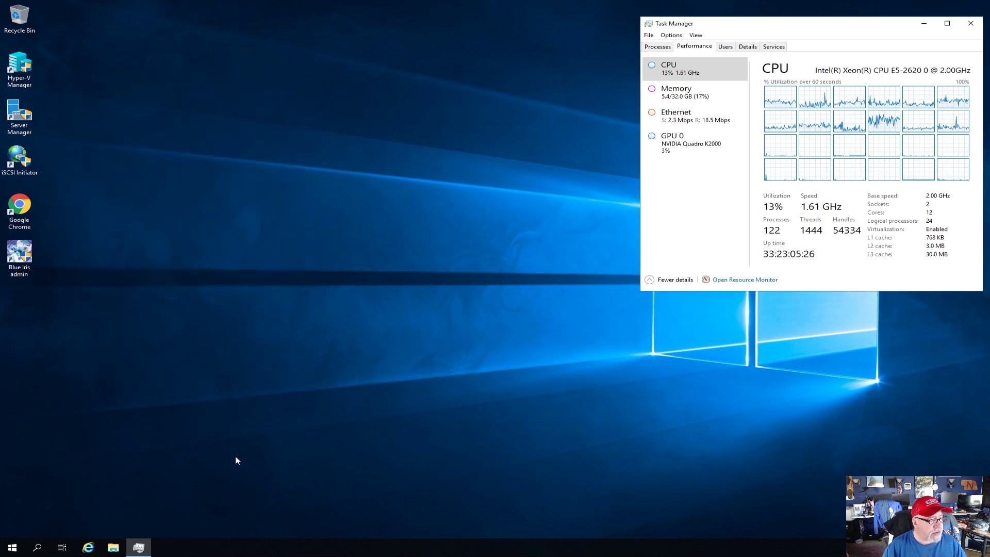
Open Disk Management in a maximized window and bring the offline 300 GB Disk 2 online
right_click(10, 551)
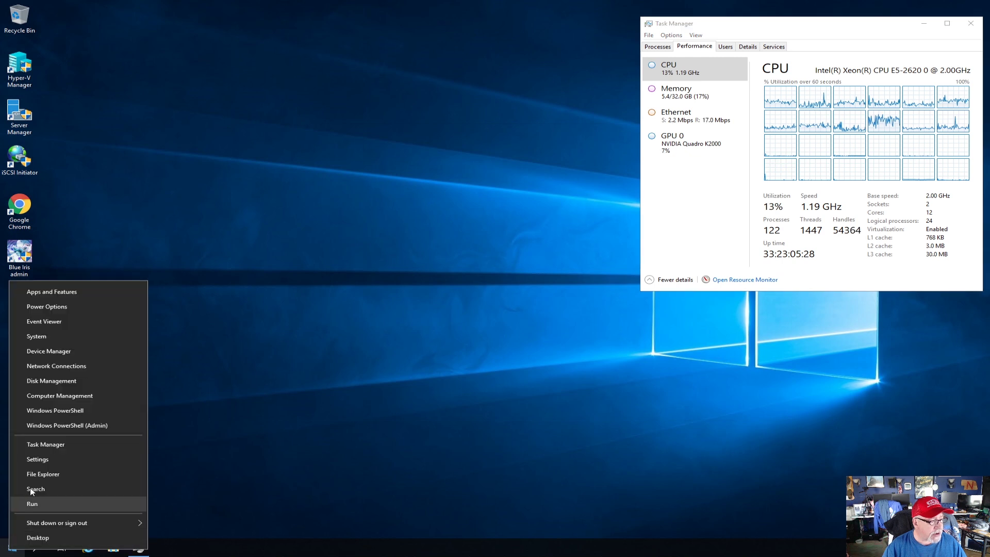
click(60, 385)
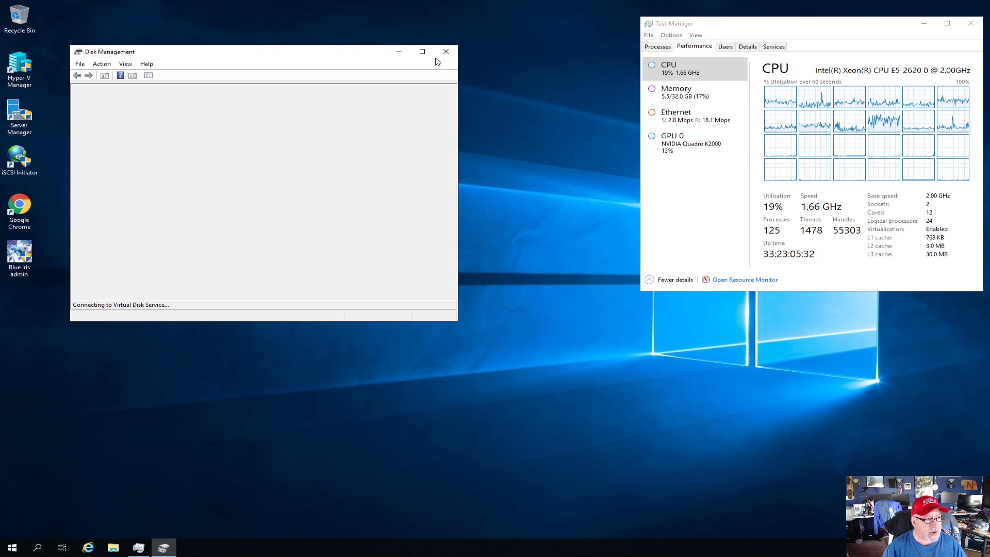
click(422, 52)
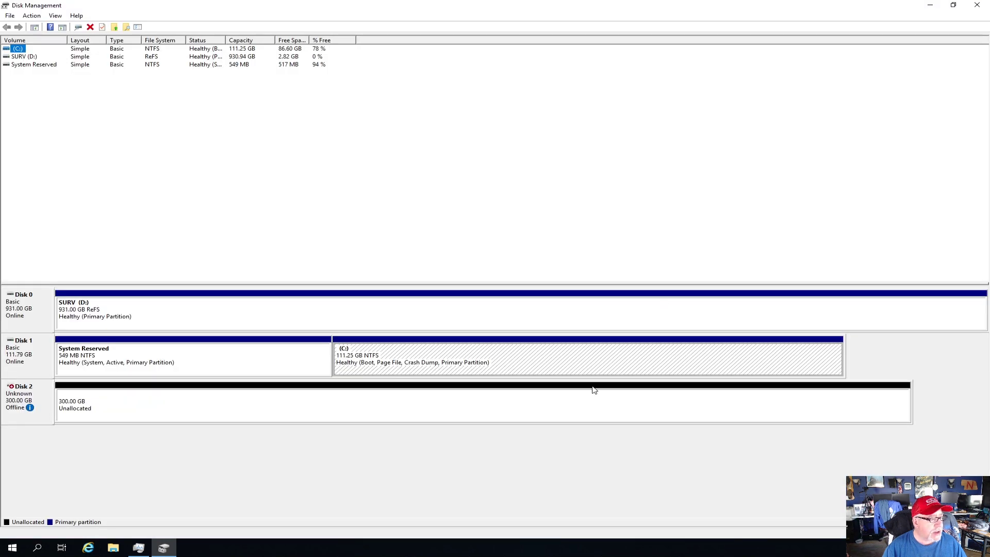
mouse_move(30, 394)
click(57, 406)
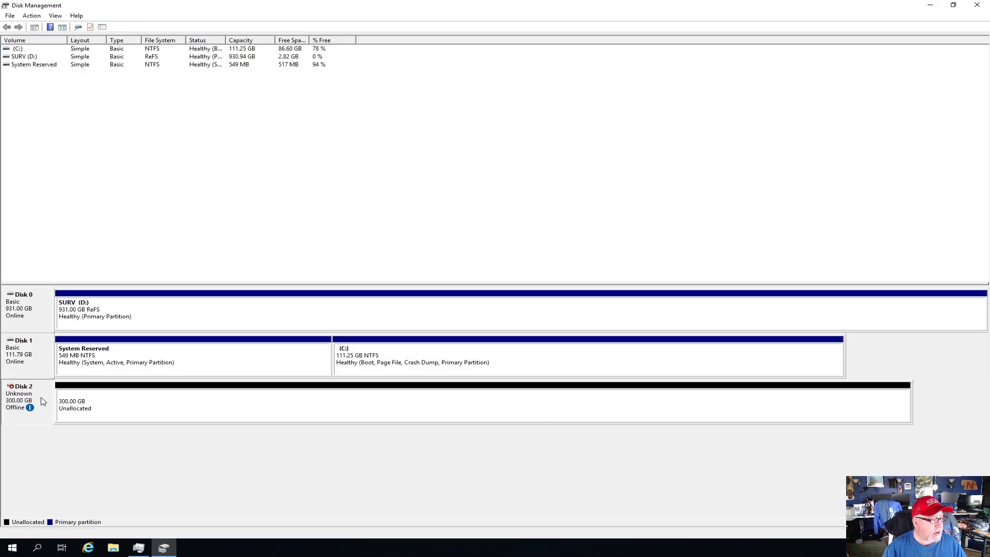
right_click(37, 397)
click(72, 404)
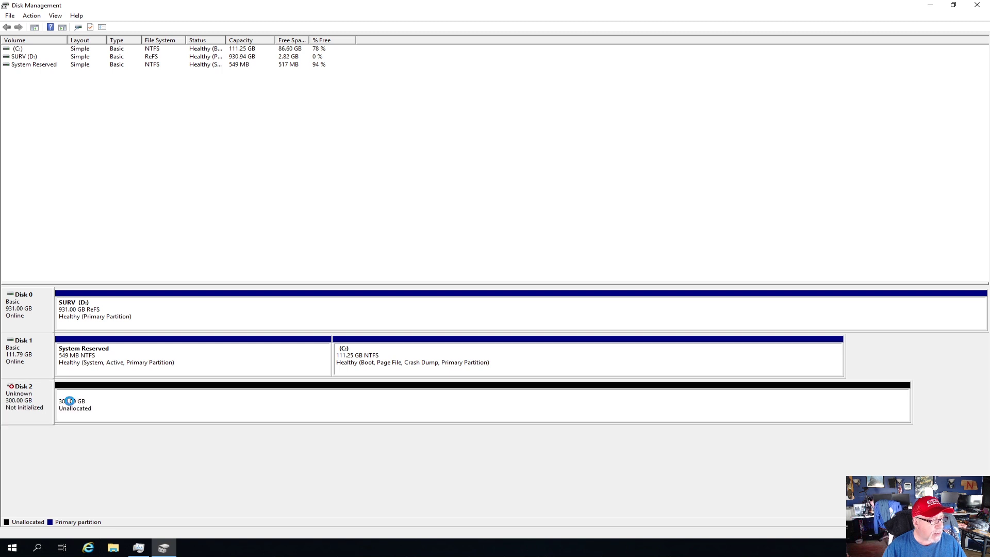
Initialize Disk 2 with the MBR (Master Boot Record) partition style
right_click(34, 402)
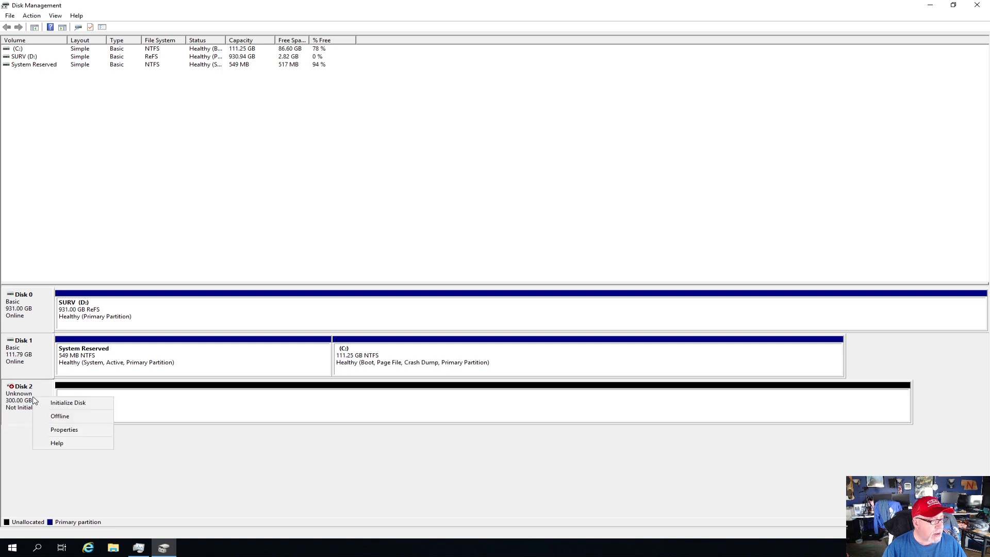
click(60, 403)
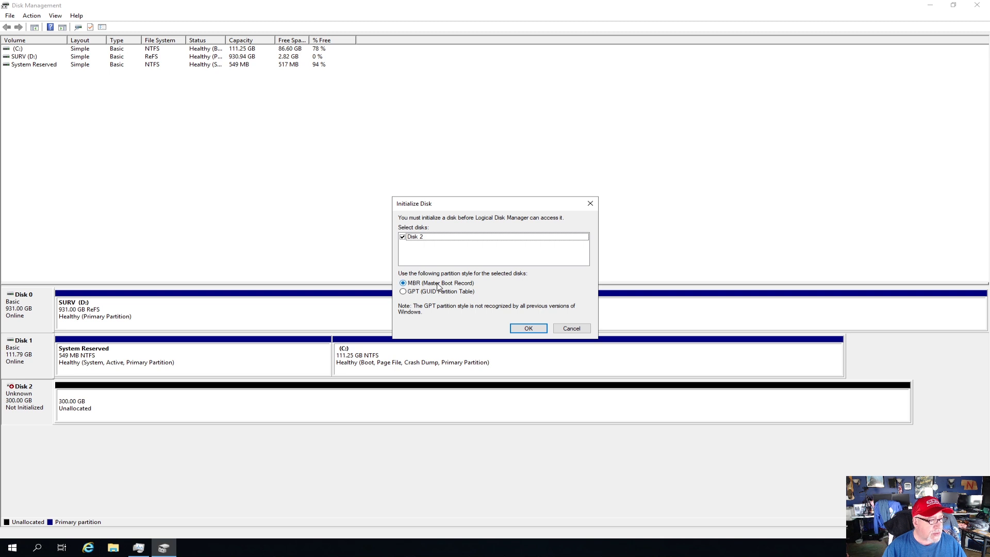
click(521, 327)
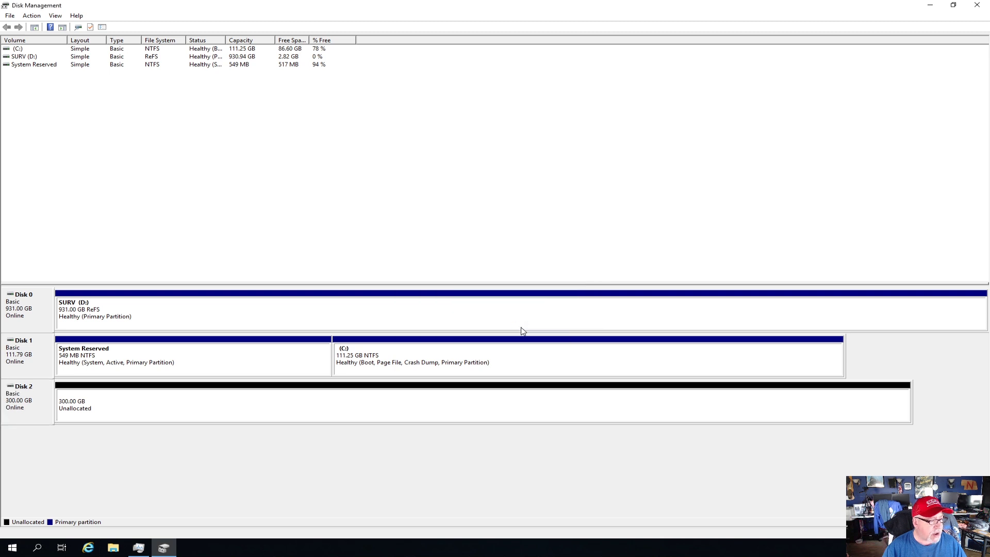
Set up a simple volume on Disk 2's unallocated space with the full 307197 MB and drive letter I
click(220, 397)
right_click(221, 398)
click(251, 404)
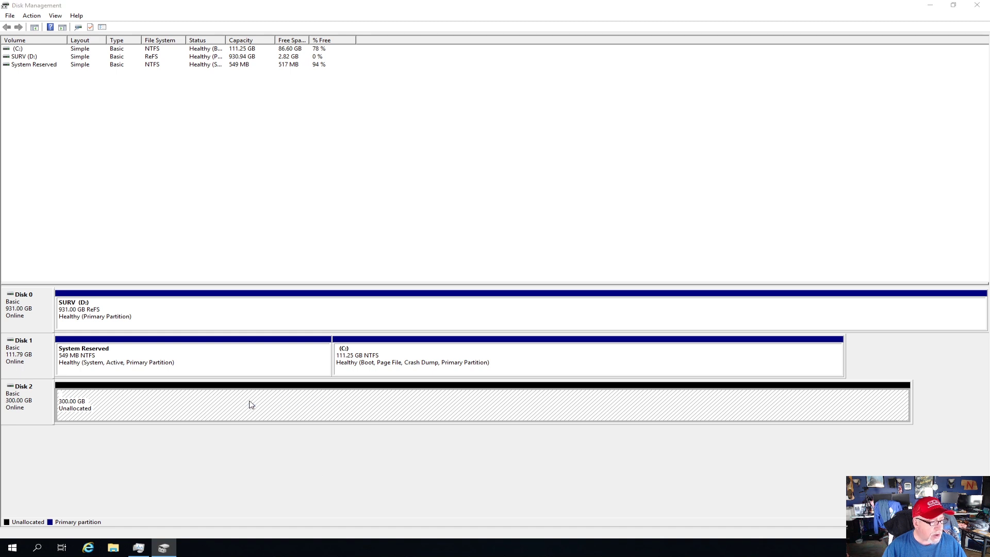
click(210, 216)
click(209, 216)
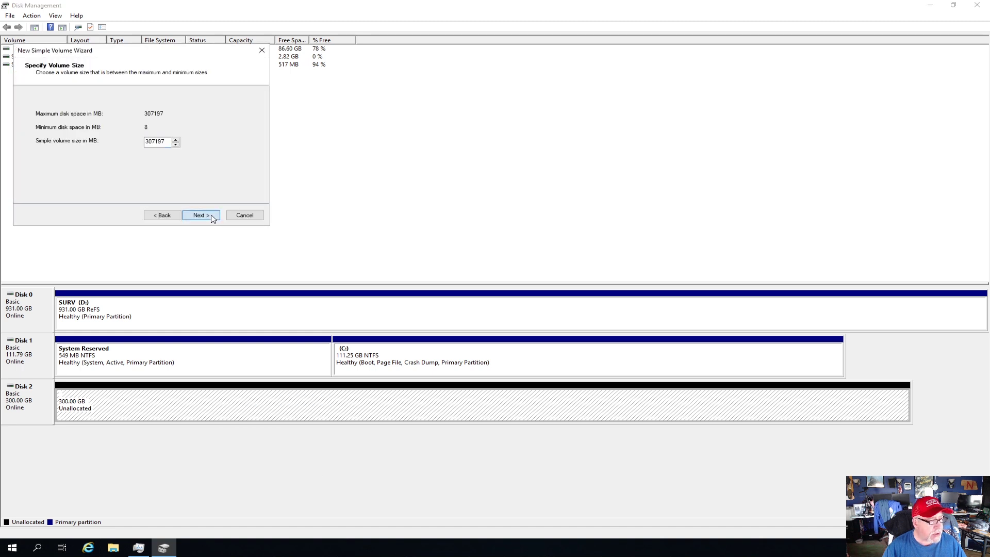
click(191, 114)
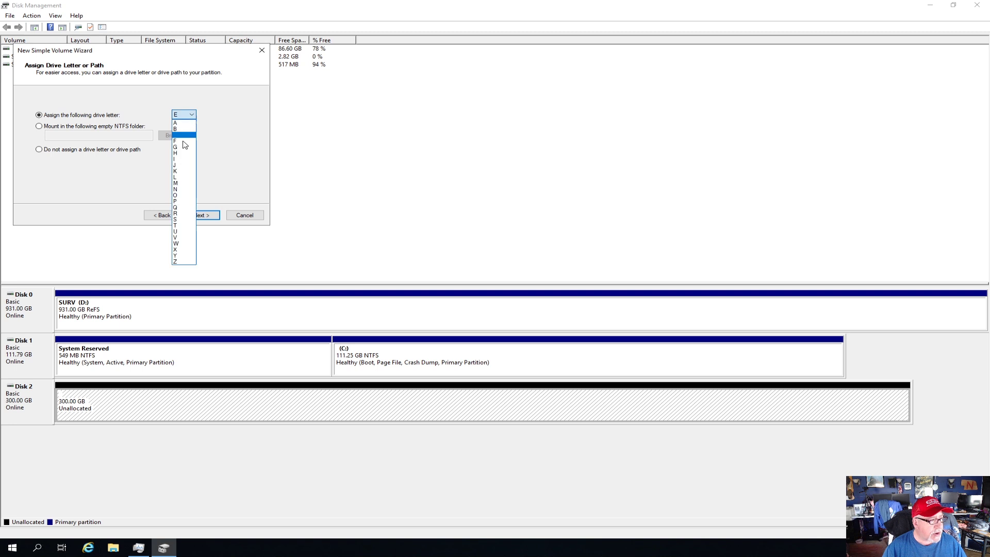
click(177, 163)
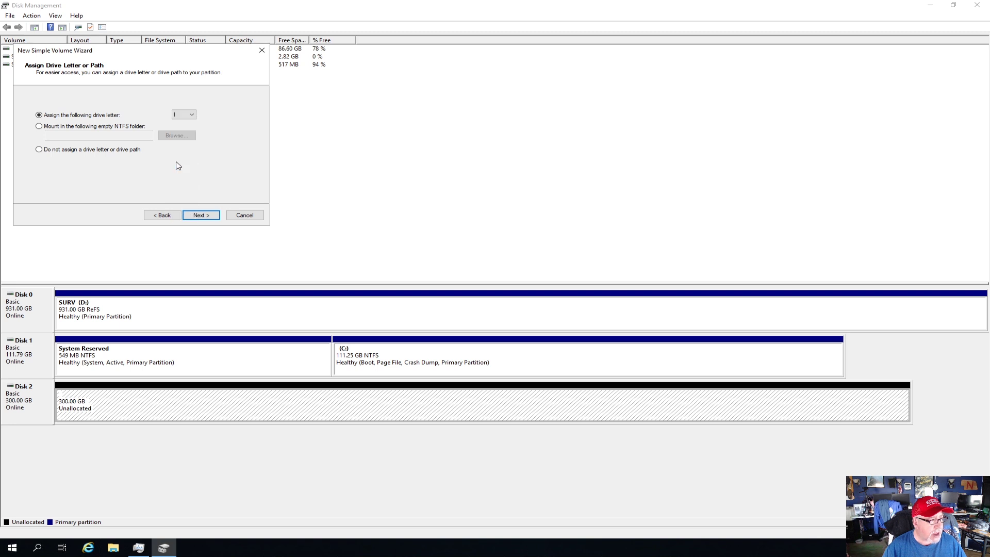
click(200, 215)
Label the volume iscsi-720, create it with a quick NTFS format and default allocation unit size, and close Disk Management
drag(181, 162, 116, 163)
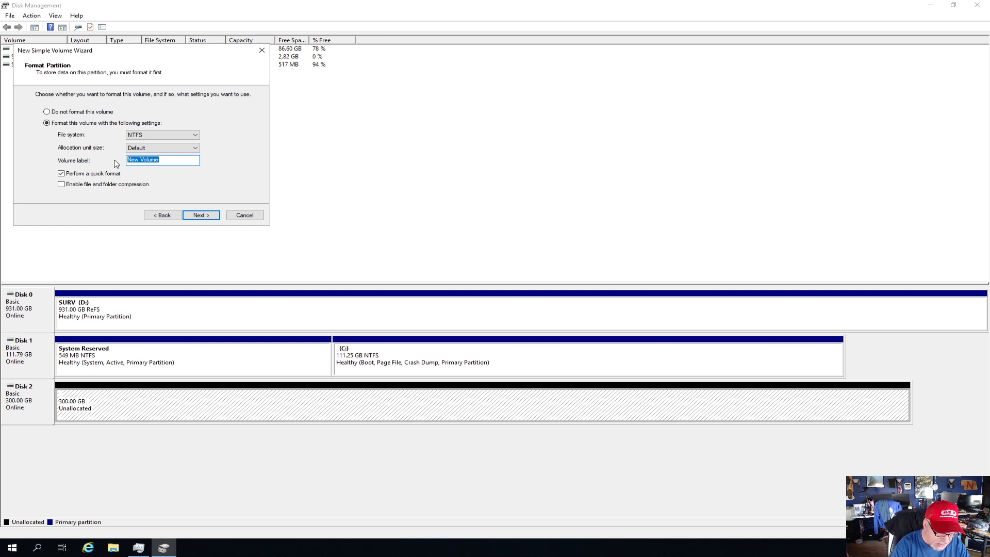
text(iscsi)
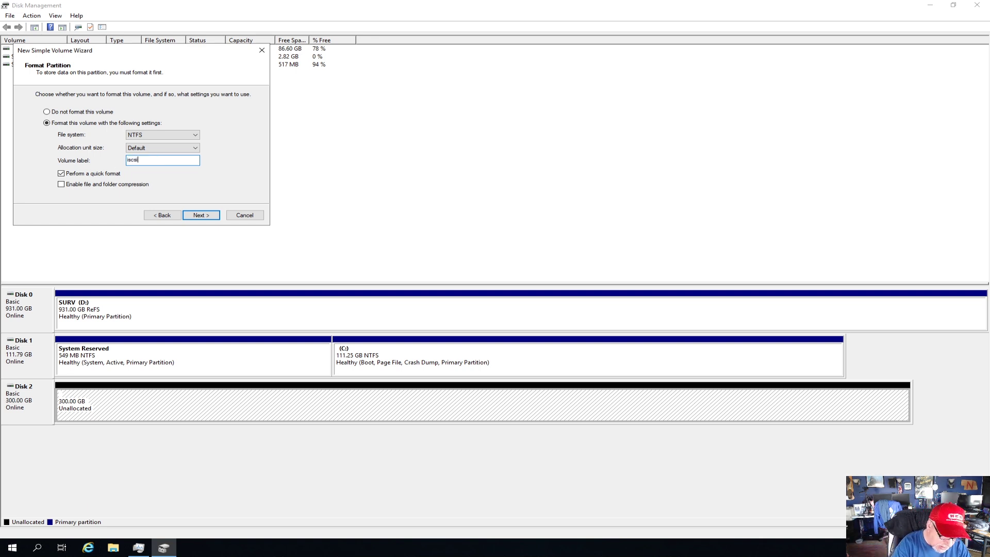
text(-720)
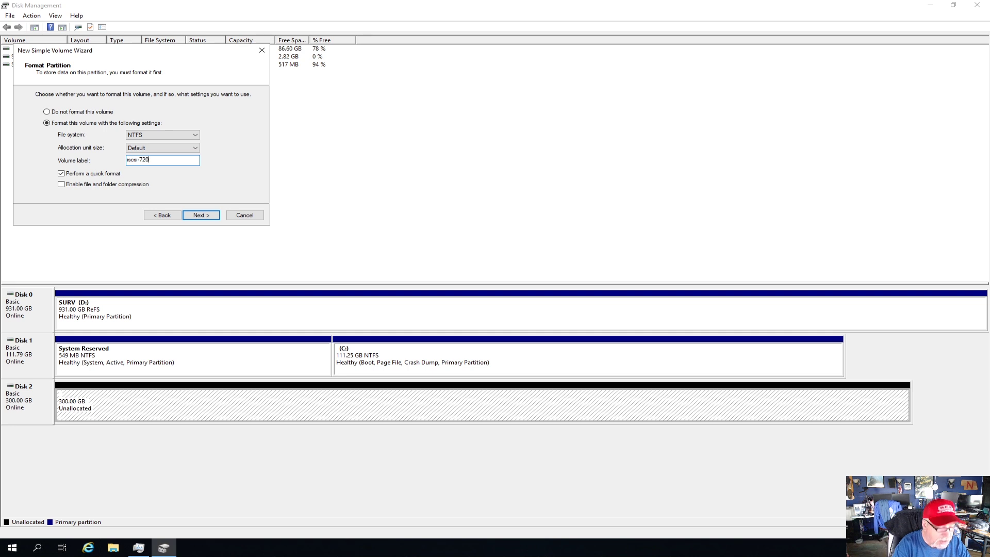
click(202, 214)
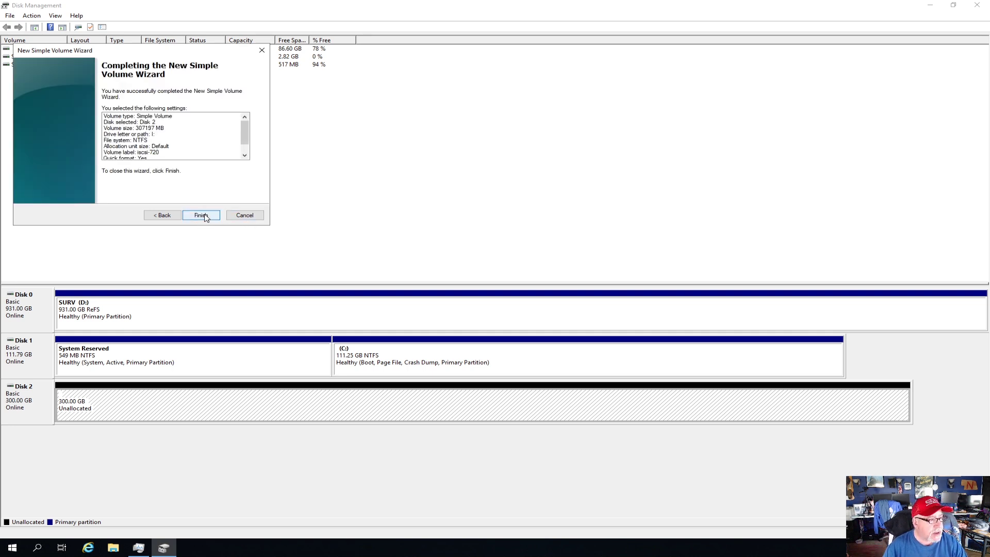
click(201, 215)
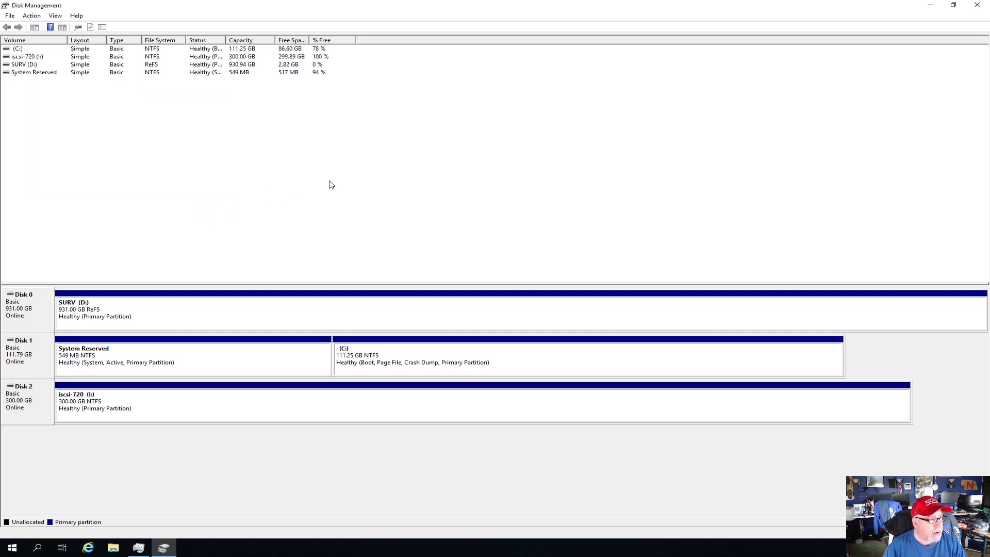
click(976, 6)
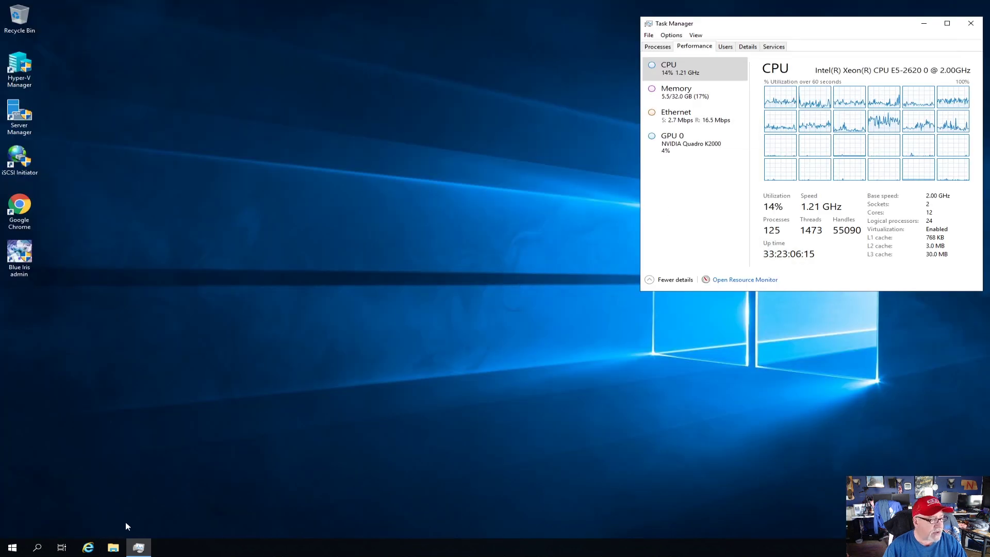
Check the contents of the iscsi-720 (I:) drive in File Explorer, then close the window
click(114, 549)
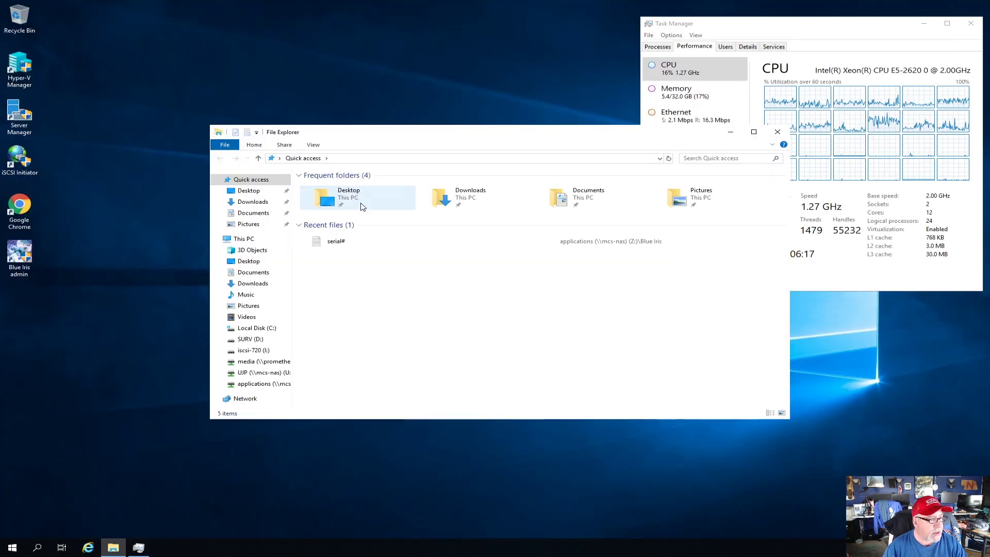
click(266, 240)
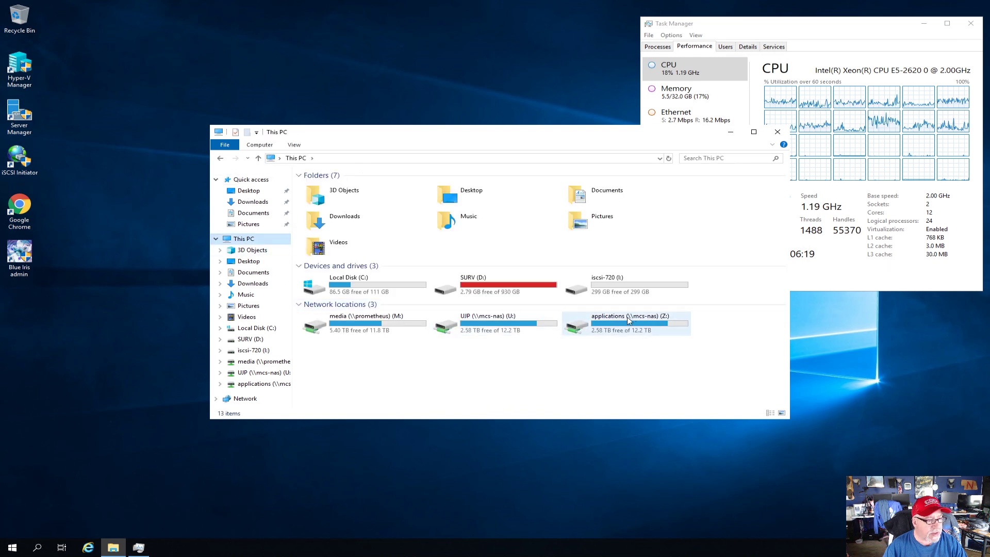
double_click(609, 283)
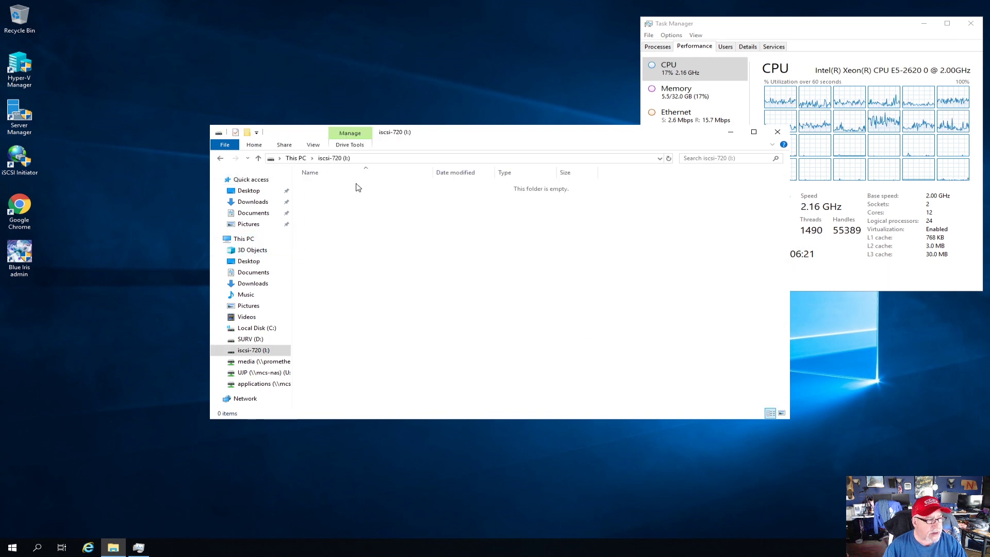
click(778, 132)
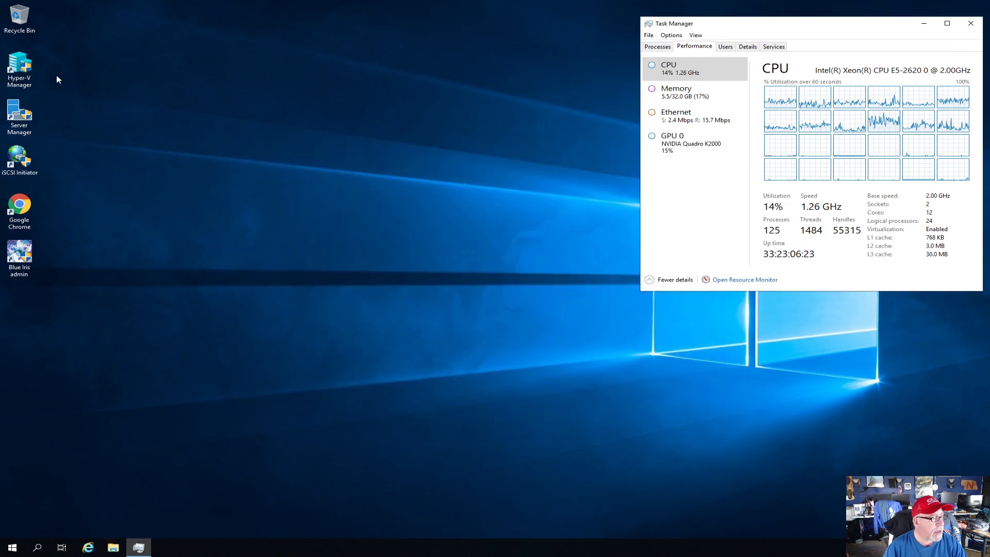
Open Hyper-V Manager for the DELL720-HV host and maximize its window
click(16, 71)
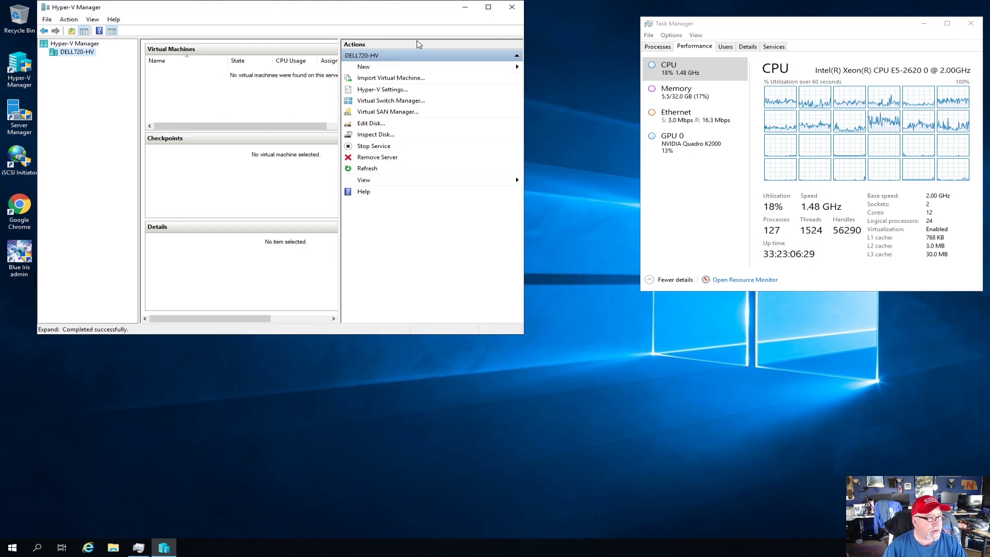
mouse_move(489, 7)
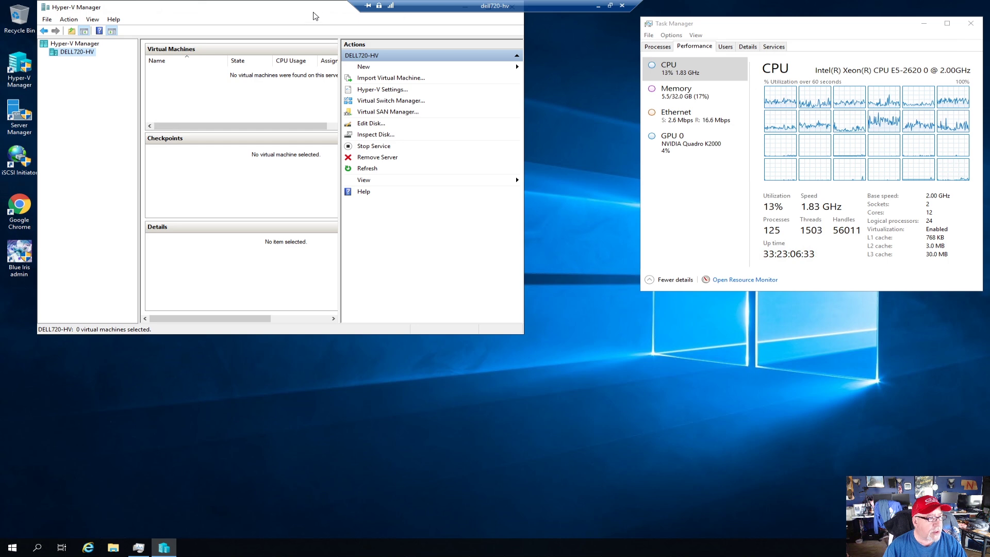
drag(316, 12, 318, 60)
click(494, 60)
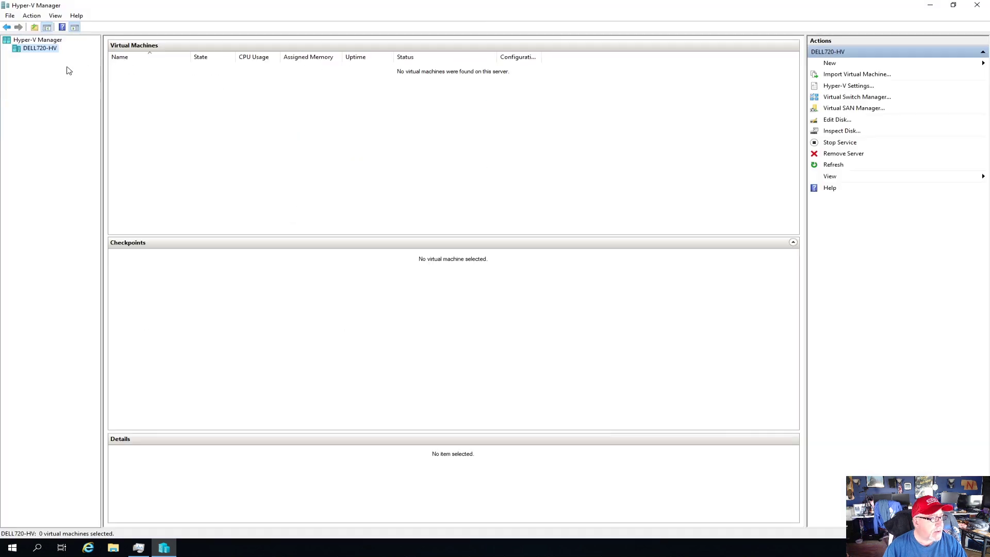
In DELL720-HV's Hyper-V settings, set the default virtual hard disk folder to i:\Hyper-V\Virtual Hard Disks
right_click(29, 51)
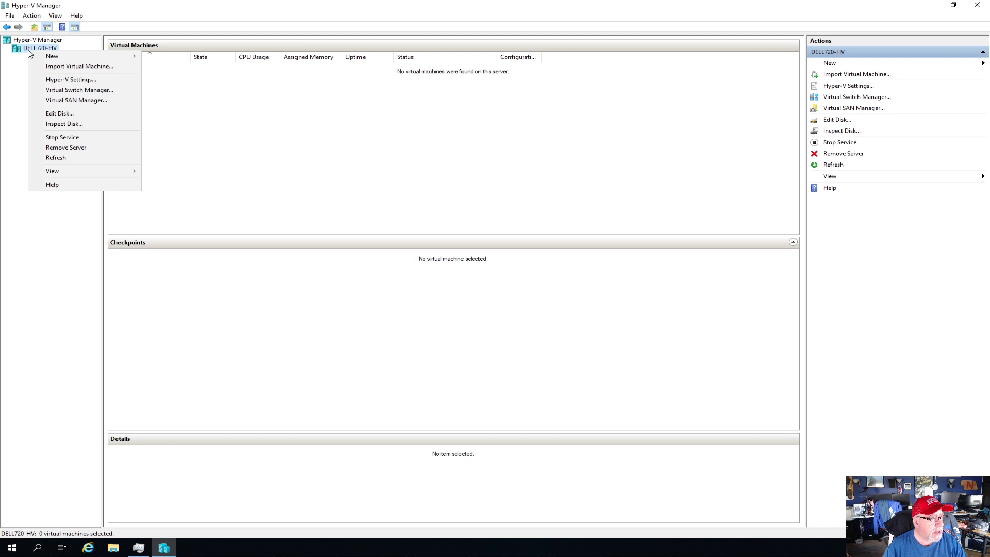
click(70, 80)
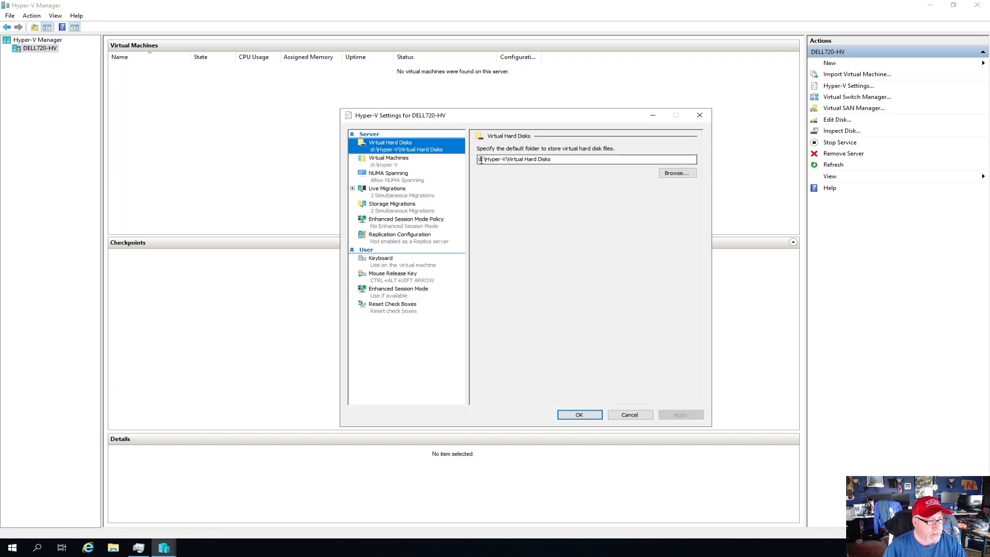
click(480, 160)
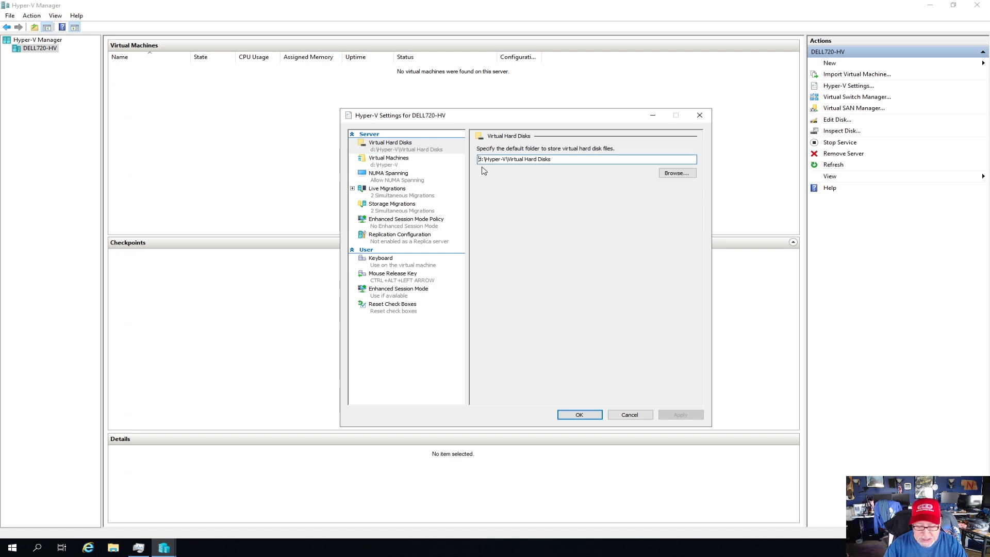
key(Delete)
text(i)
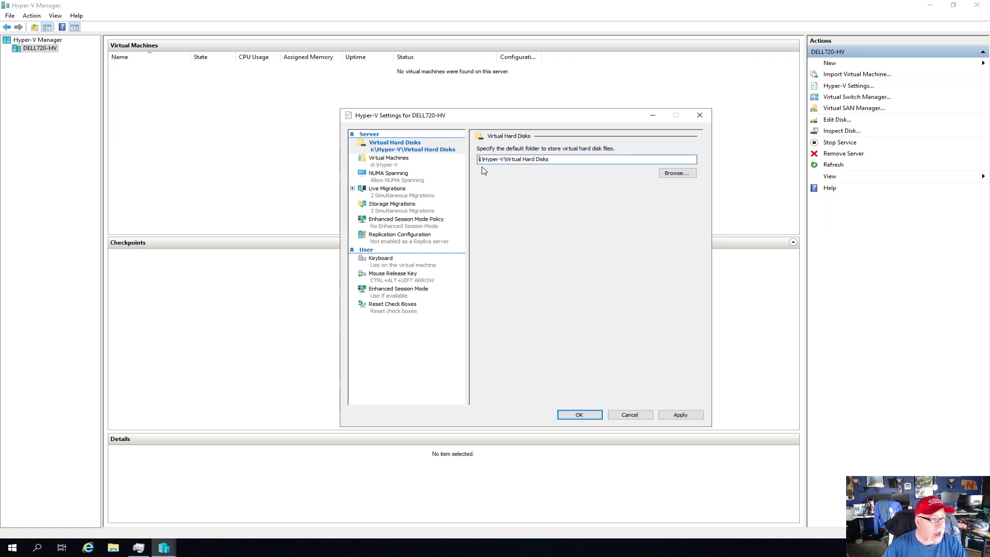
Set the default virtual machine configuration folder to i:\Hyper-V, then apply the Hyper-V settings and close them
click(406, 161)
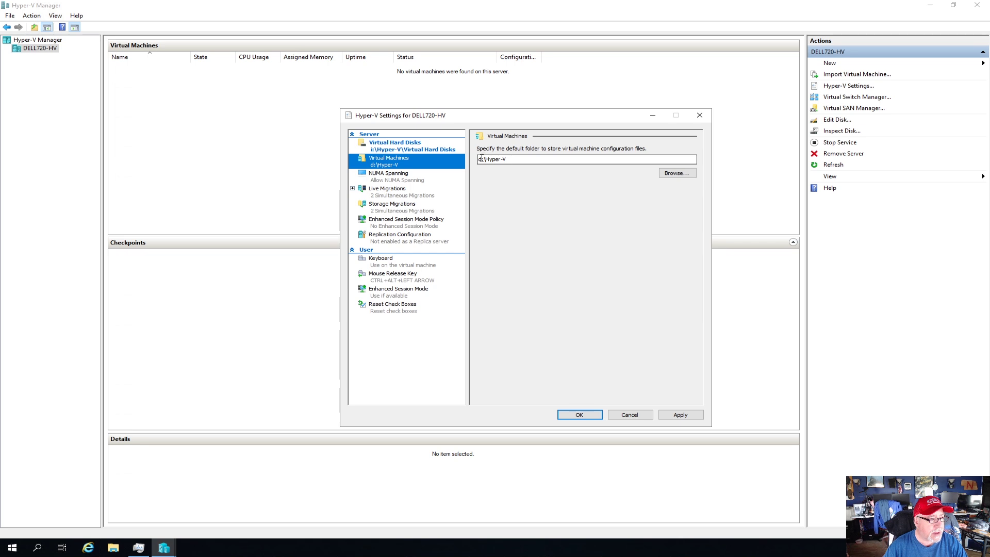
click(480, 159)
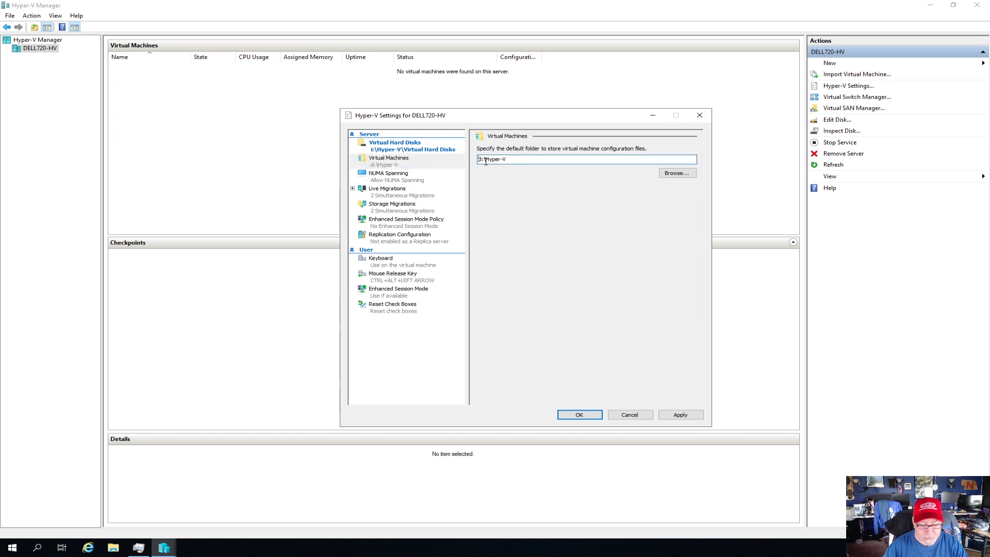
key(Delete)
text(i)
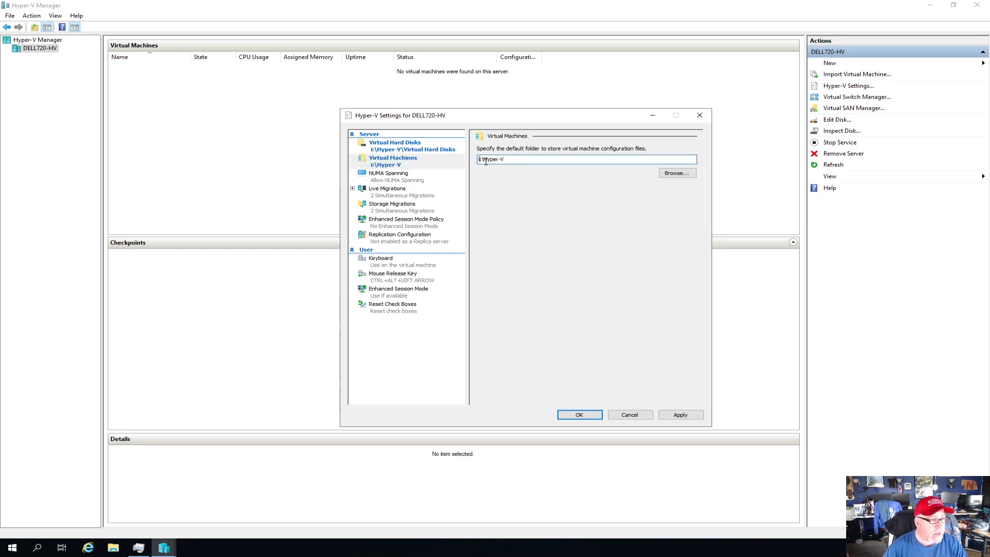
click(682, 416)
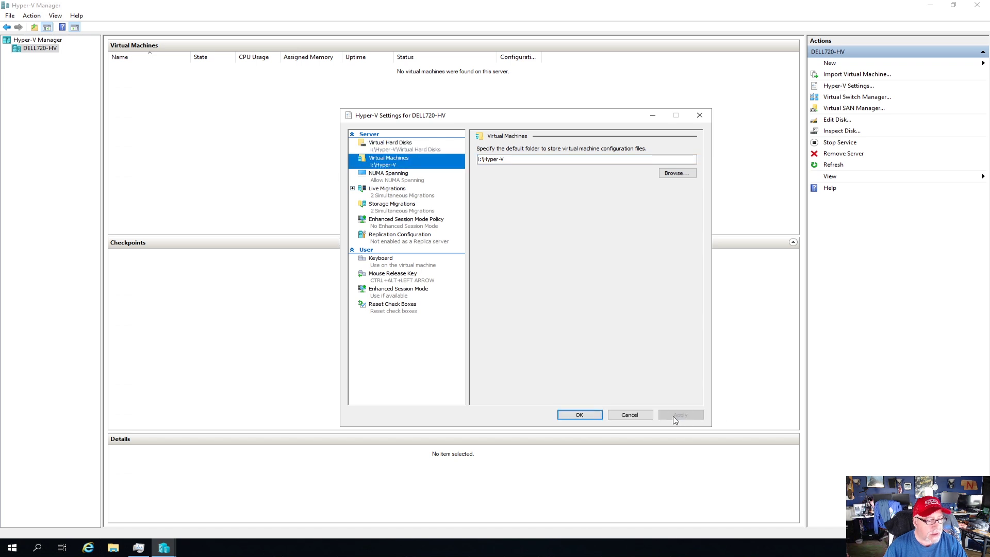
click(579, 416)
Check the iscsi-720 (I:) drive in File Explorer for the Hyper-V folder, then close the window
click(113, 548)
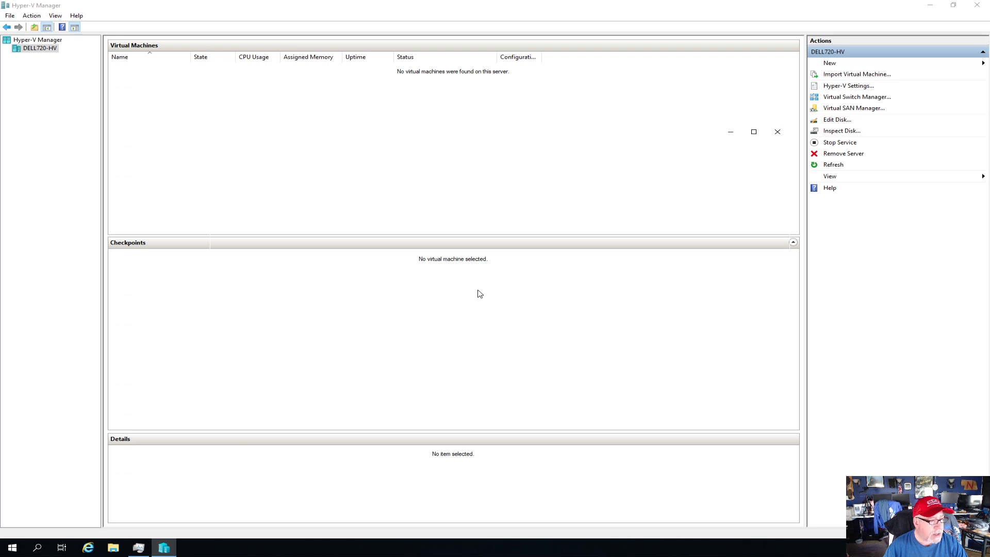
click(249, 237)
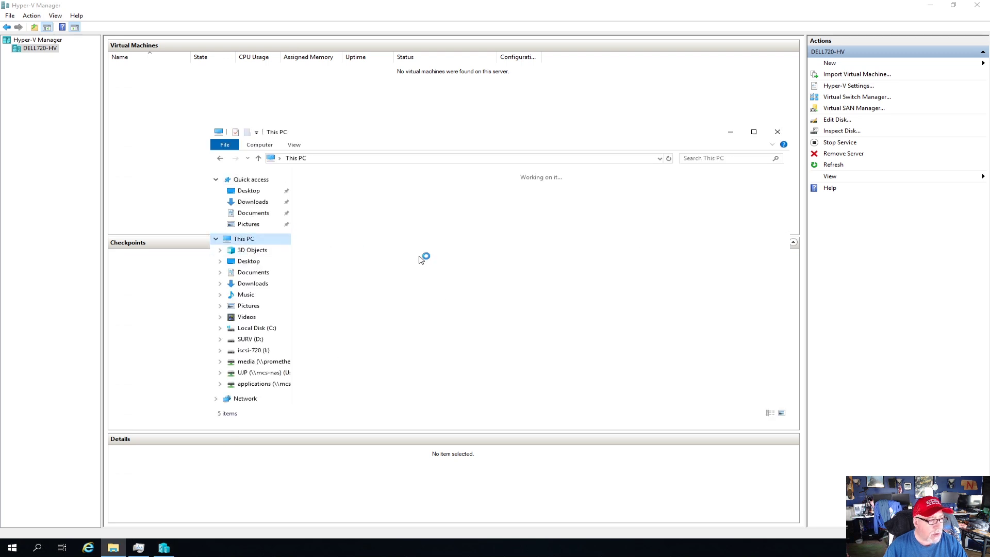
click(612, 293)
double_click(612, 294)
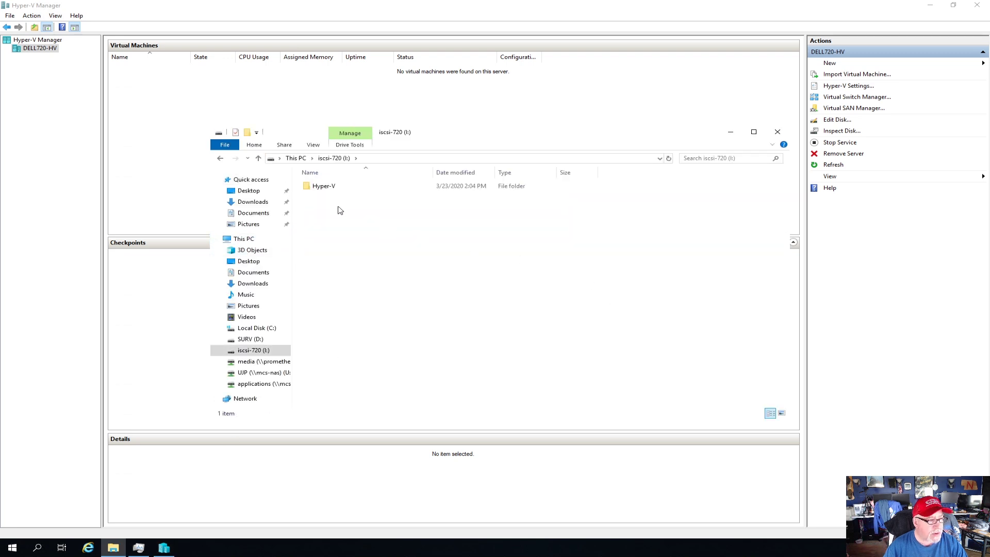
click(778, 132)
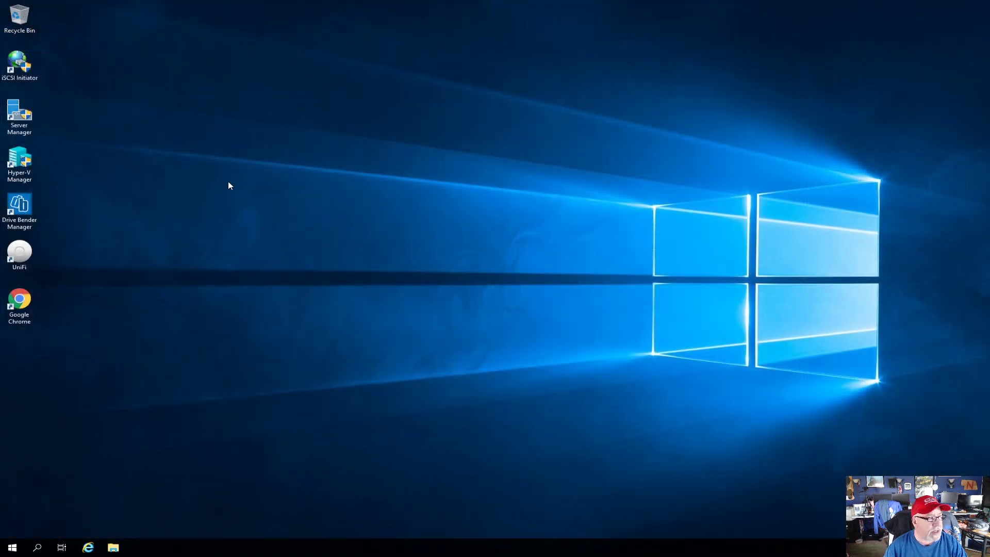
Open Hyper-V Manager on the DELL1-HV host and review the summary details of each listed virtual machine
double_click(21, 160)
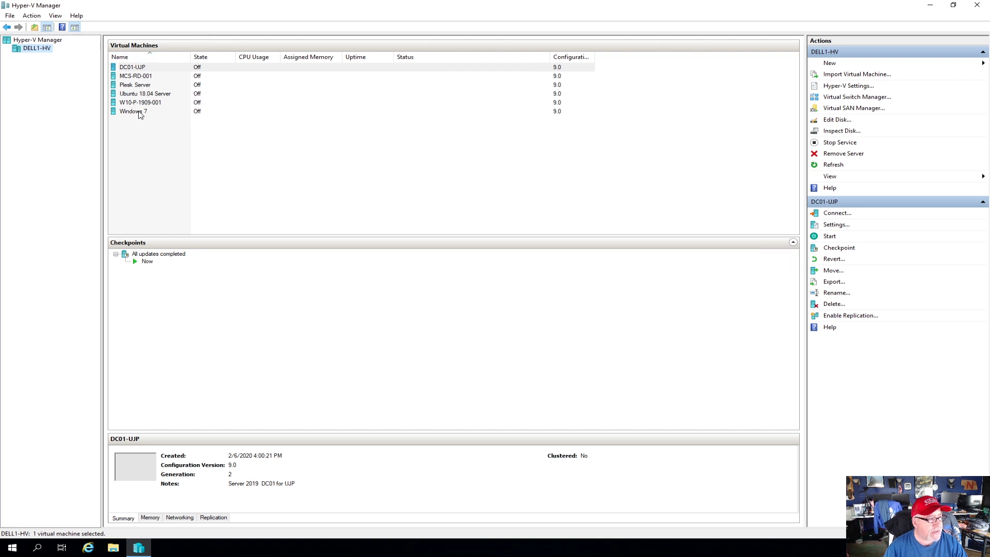
click(144, 77)
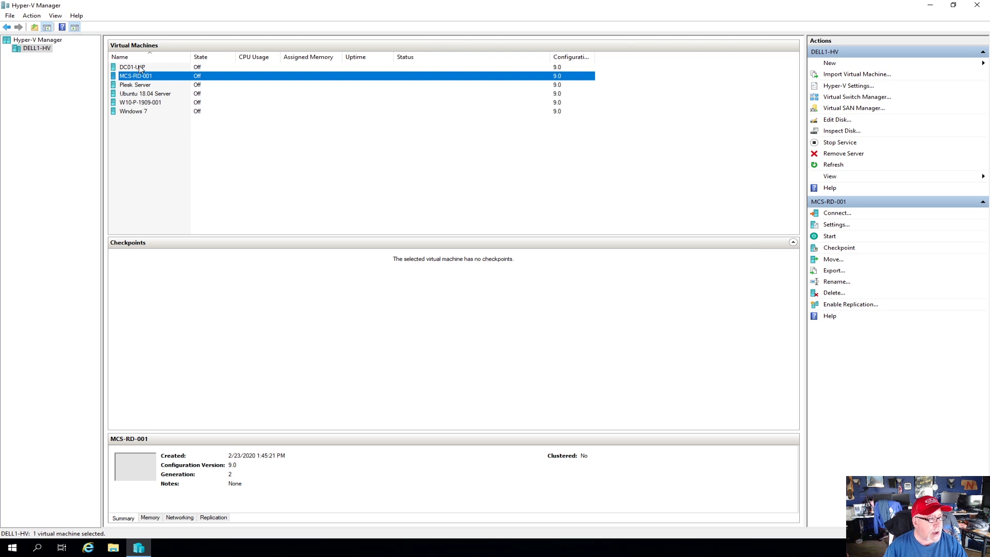
click(141, 67)
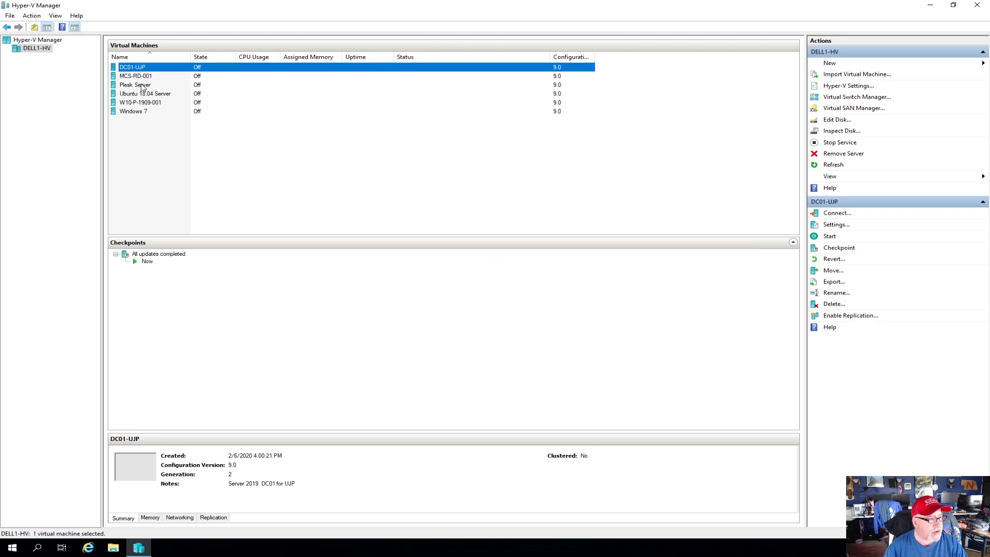
click(143, 86)
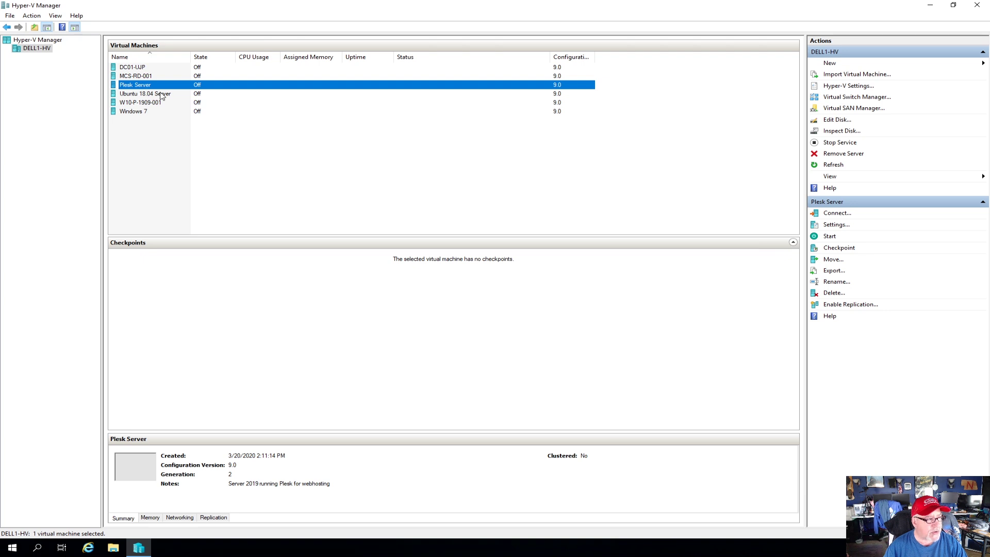
click(161, 95)
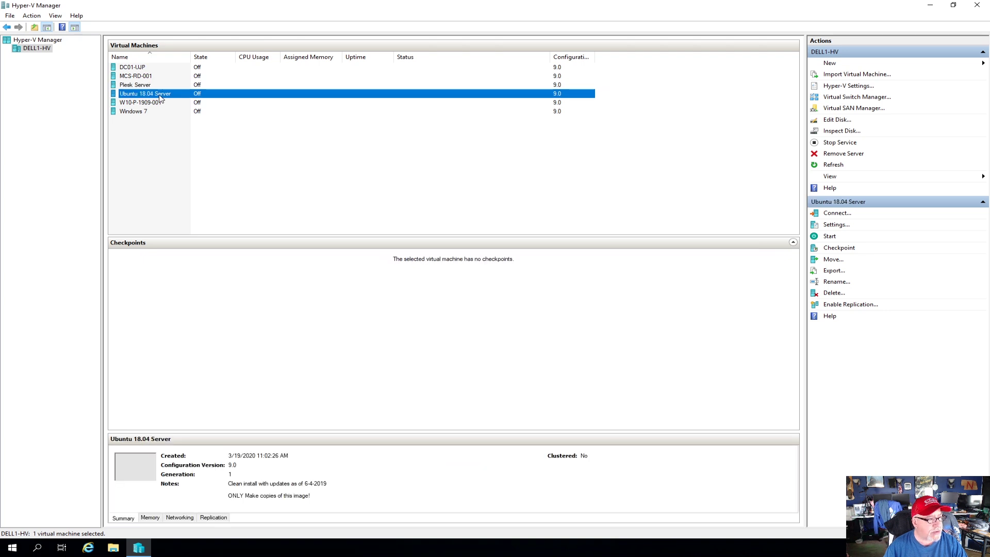
click(158, 103)
click(147, 112)
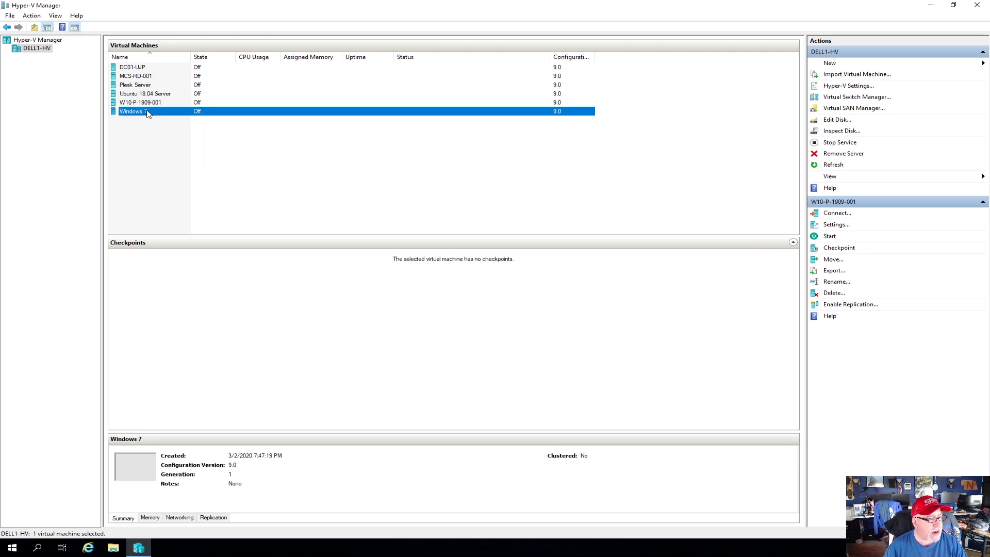
click(152, 67)
Start moving the Plesk Server virtual machine, choosing to move the virtual machine itself with dell720-hv as the destination computer
click(145, 86)
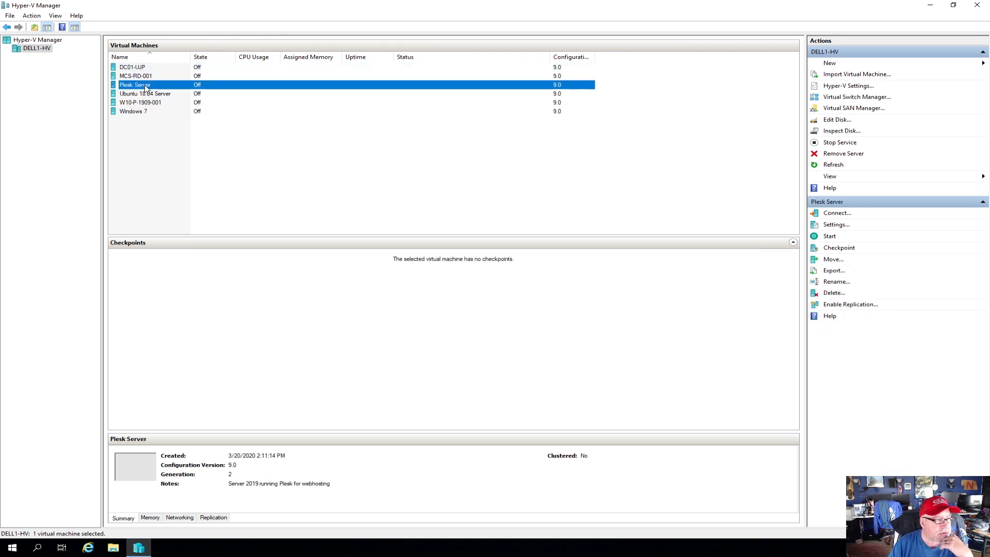
right_click(145, 87)
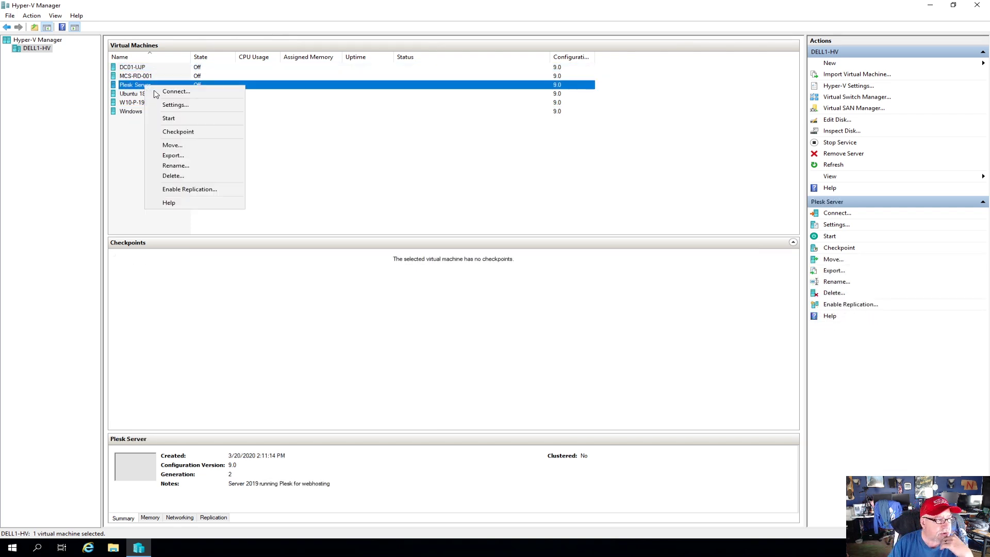
click(194, 149)
click(564, 379)
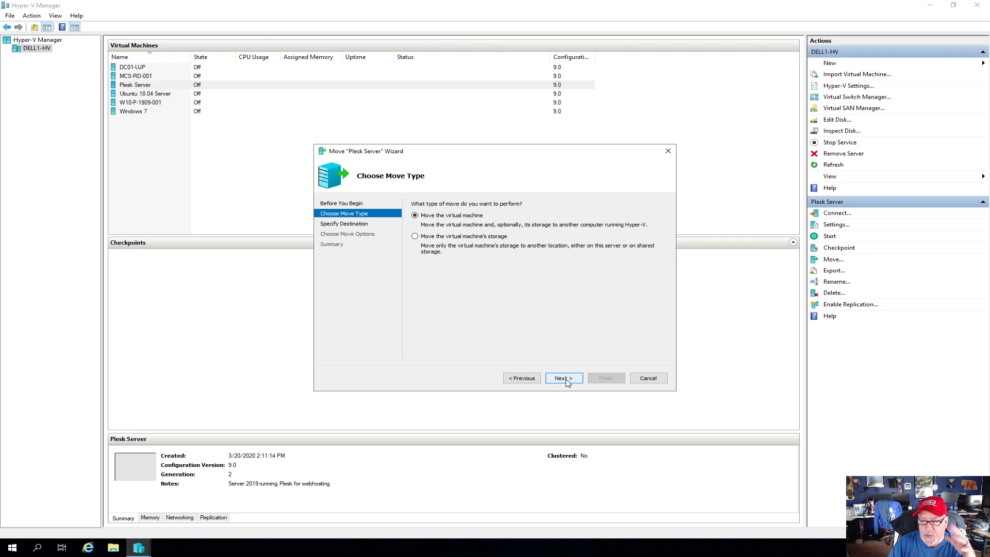
click(563, 379)
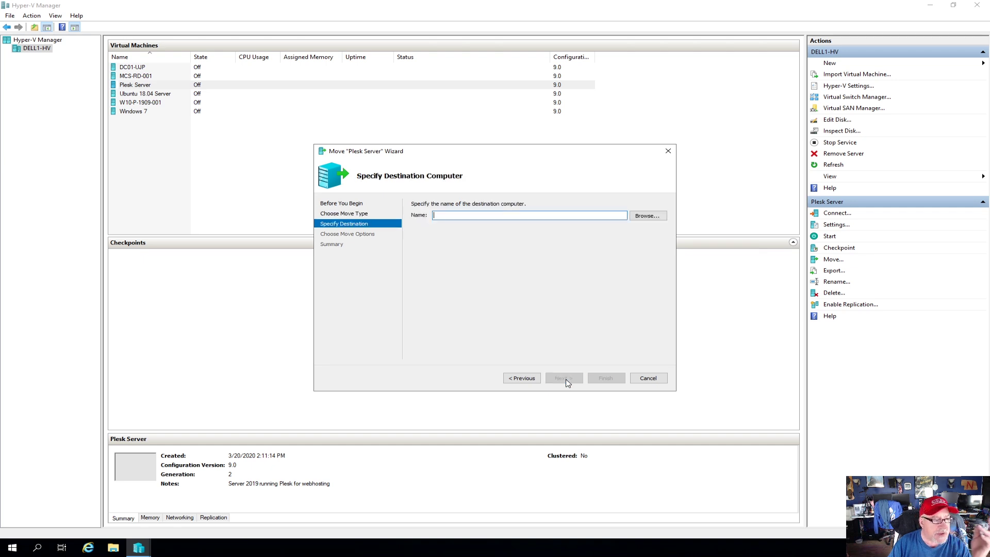
text(dell72)
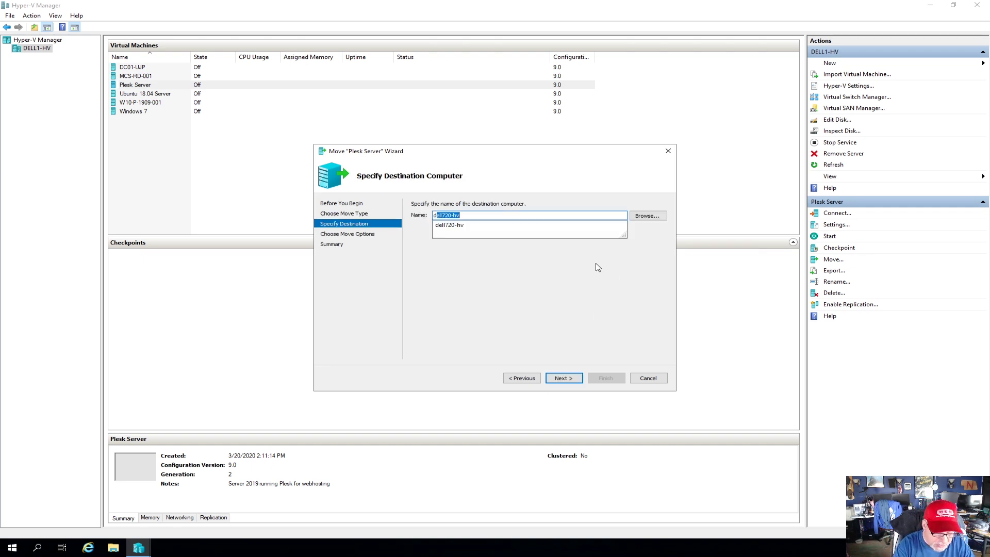
text(0-hv)
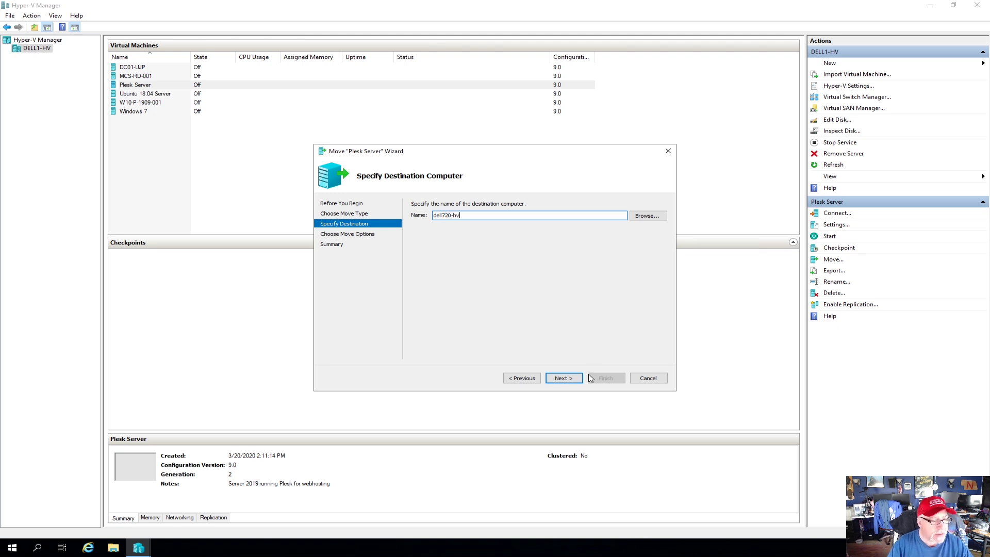
click(567, 378)
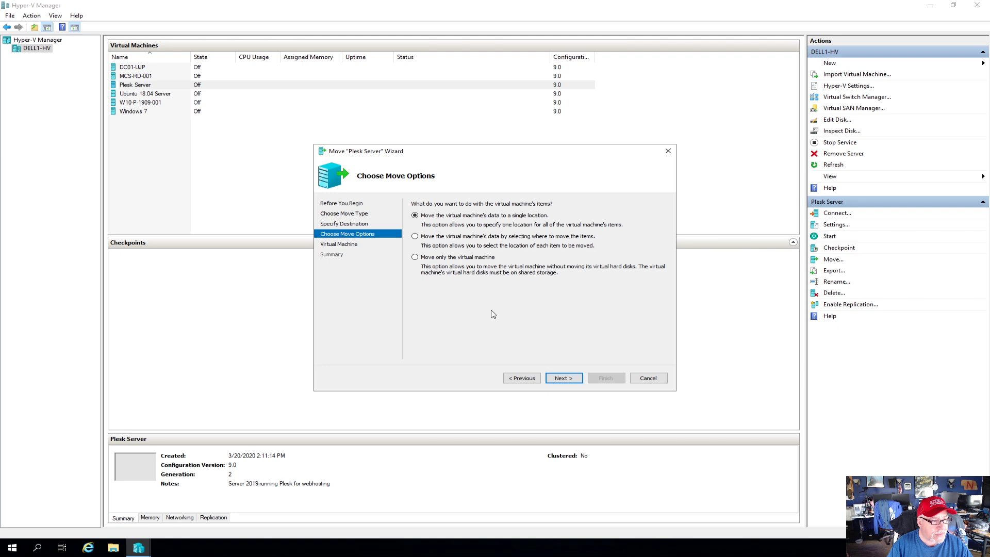
Move the virtual machine's data to a single location and choose the hyper-v folder on dell720-hv's iscsi-720 (I:) drive
click(565, 378)
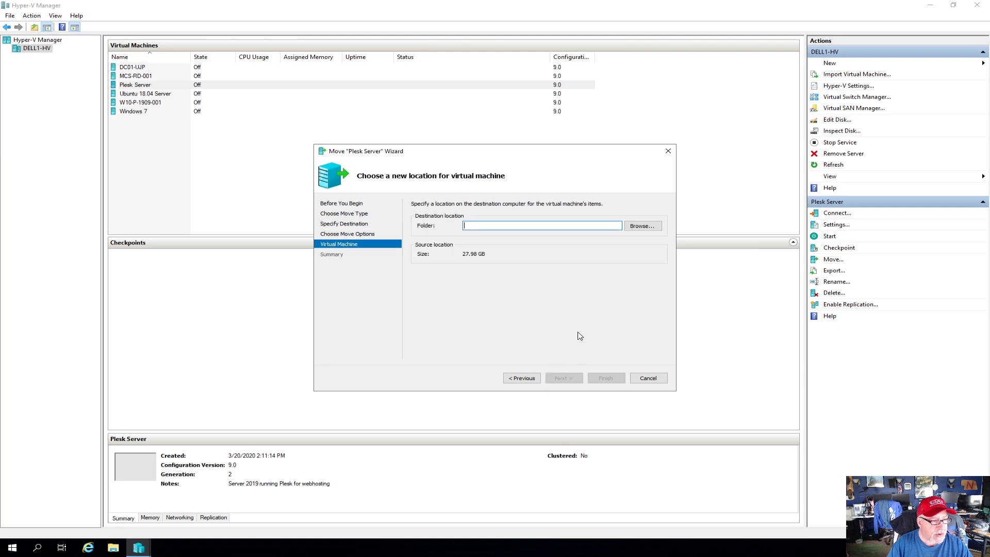
click(637, 227)
double_click(446, 219)
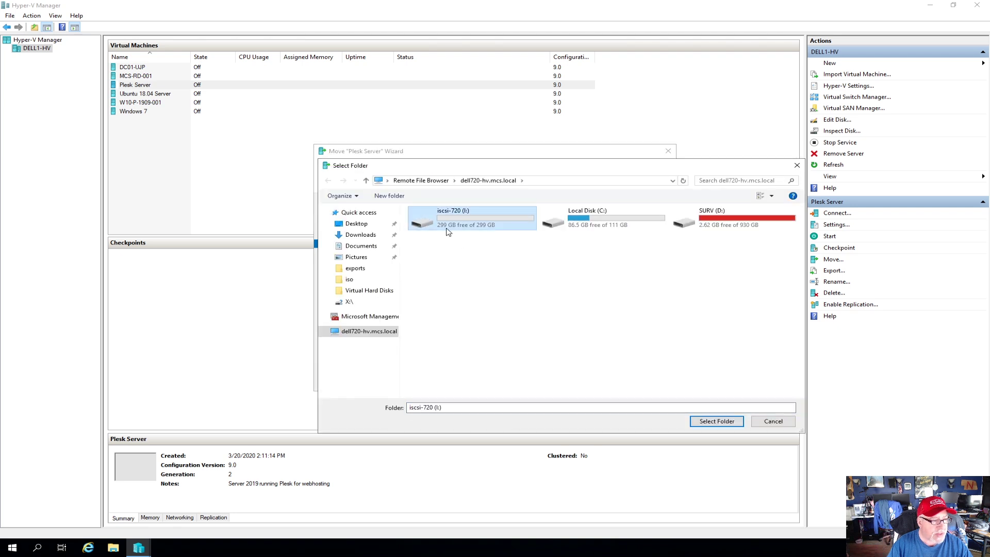
click(451, 221)
double_click(458, 222)
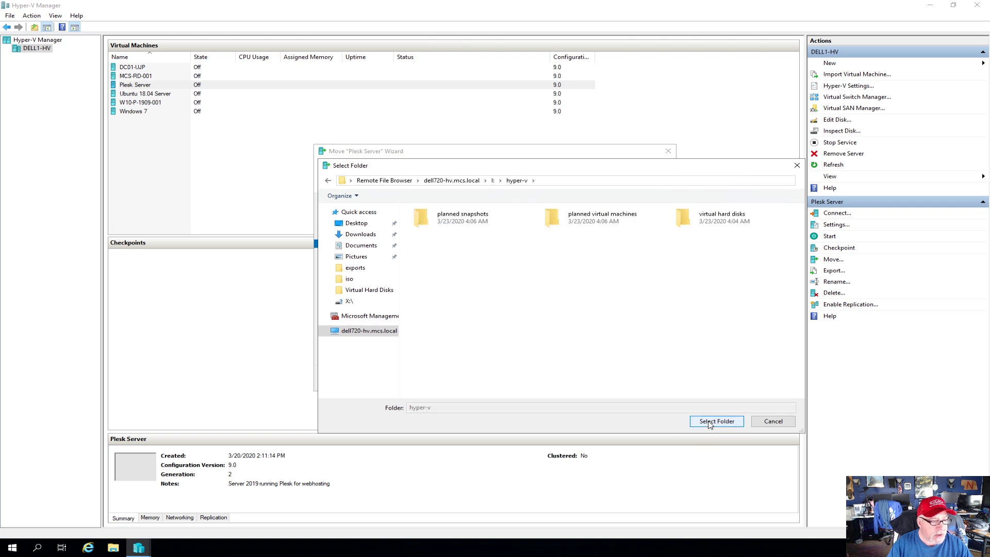
click(714, 420)
click(564, 378)
click(603, 378)
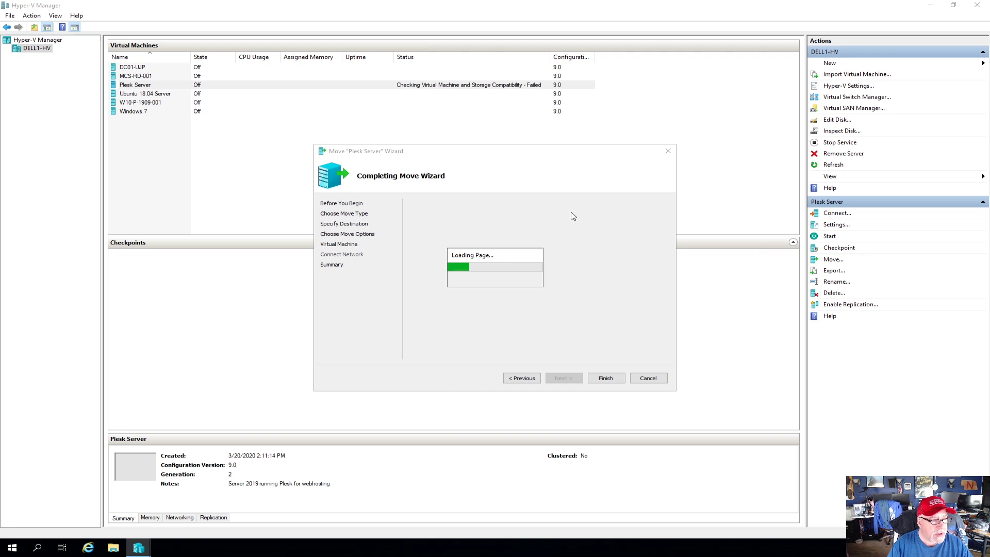
Connect the moved virtual machine to the GB10-1-virt switch on dell720-hv and run the move
click(485, 258)
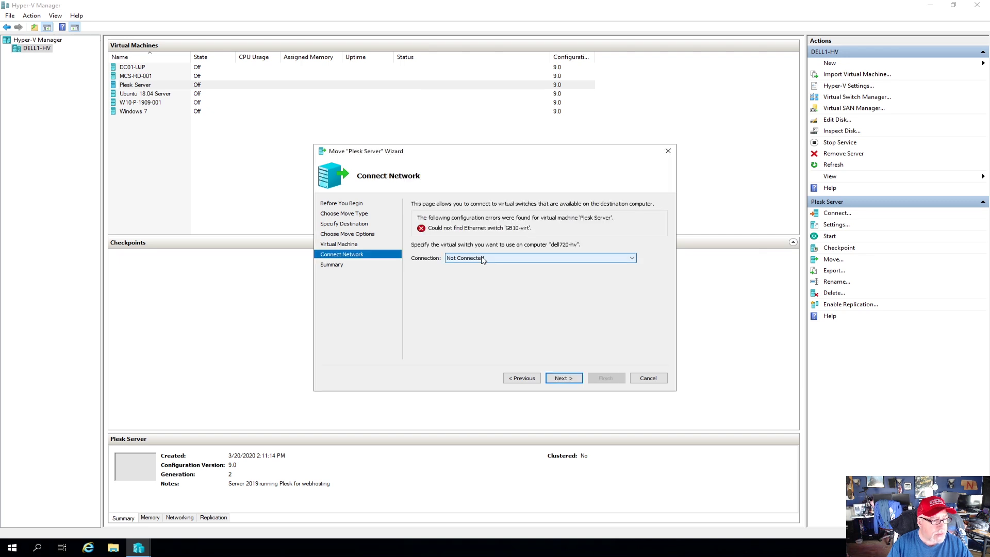
click(473, 273)
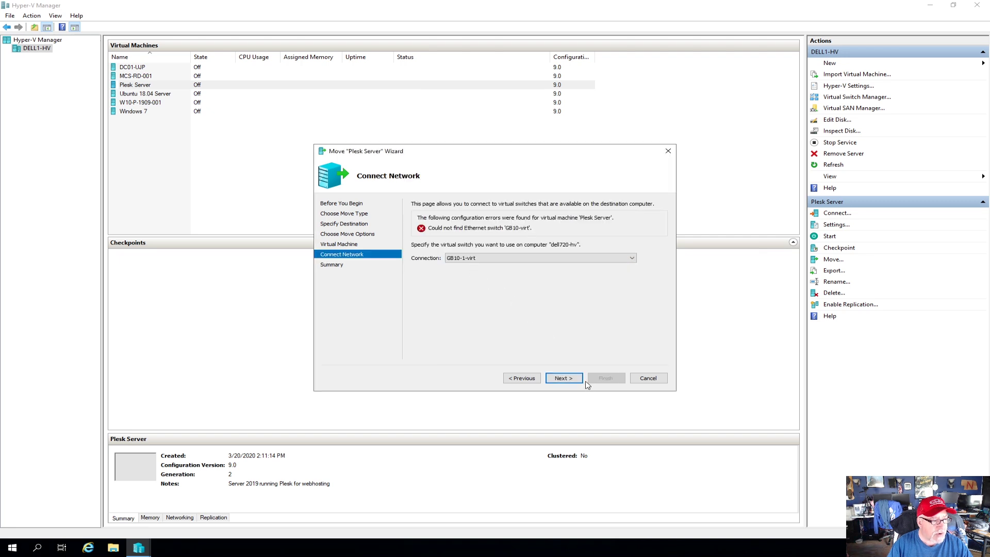
click(564, 378)
click(605, 378)
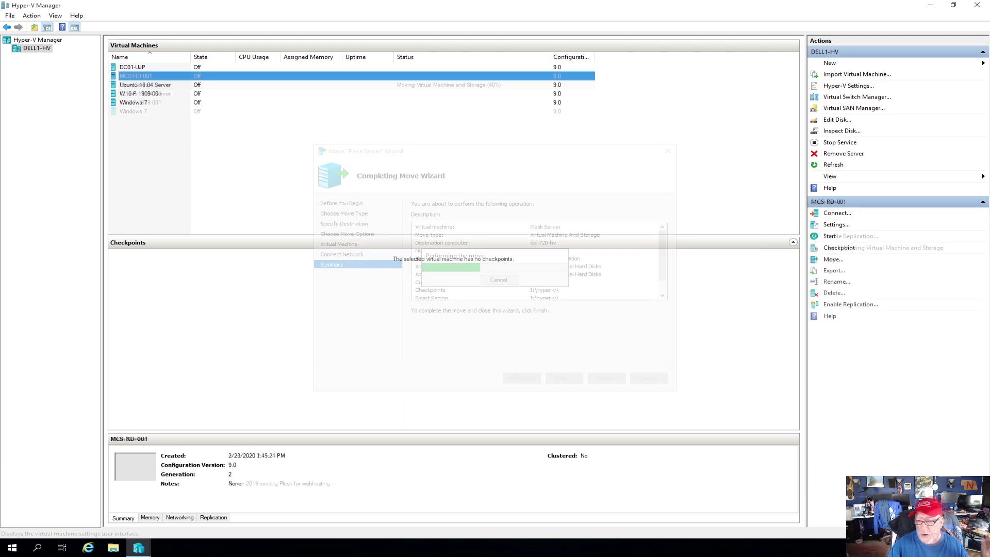
Start moving the Ubuntu 18.04 Server virtual machine, choosing to move the virtual machine itself with dell720-hv as the destination computer
click(158, 85)
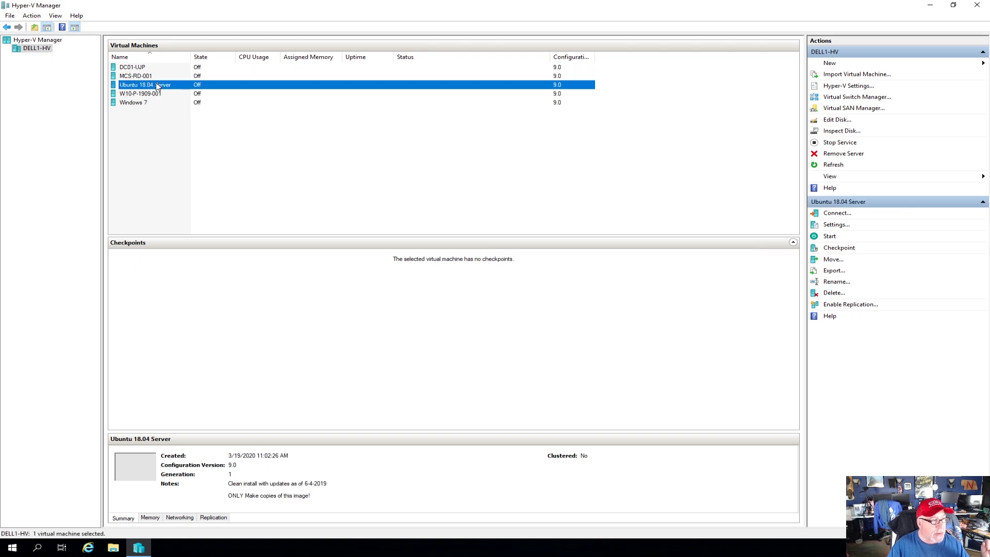
right_click(158, 89)
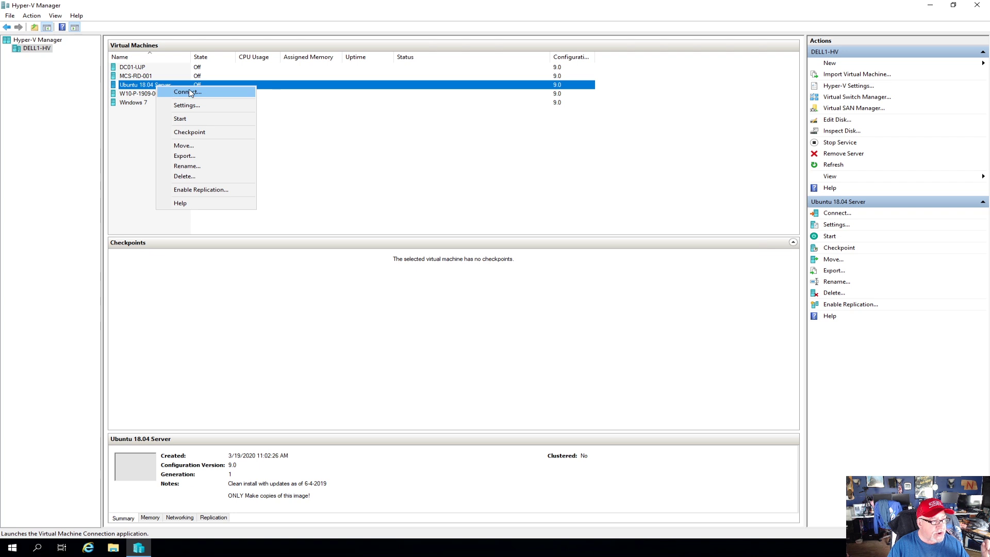
click(195, 146)
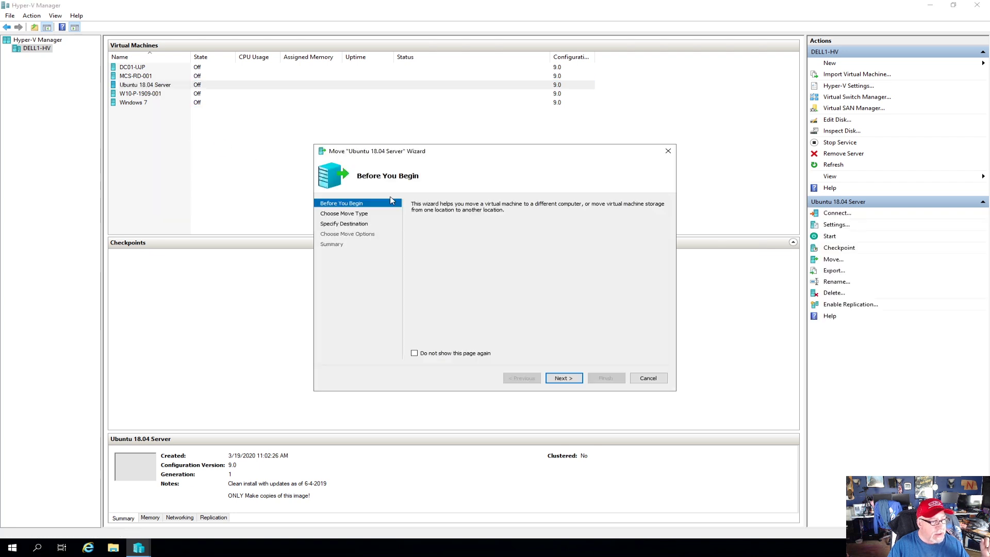
click(567, 380)
click(569, 381)
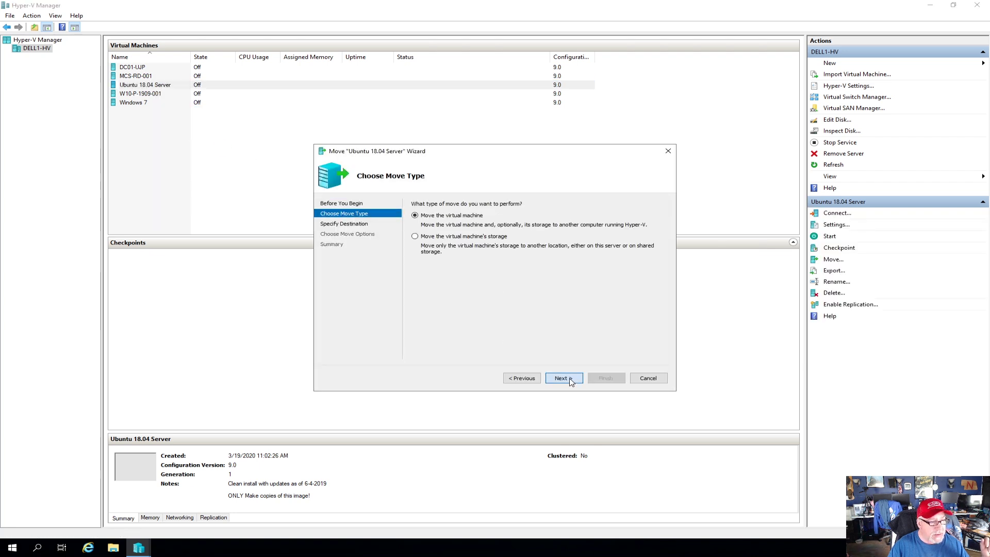
text(dell)
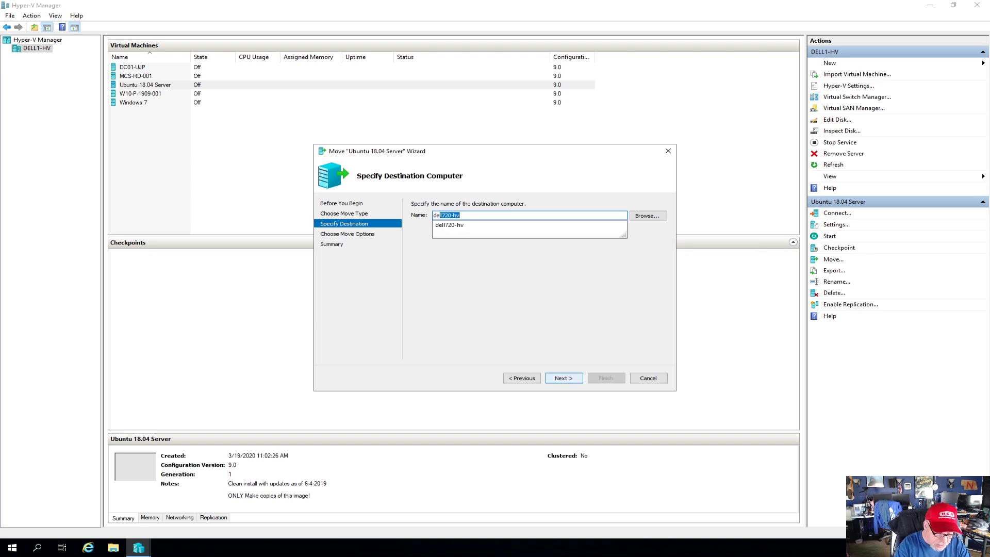
text(720-)
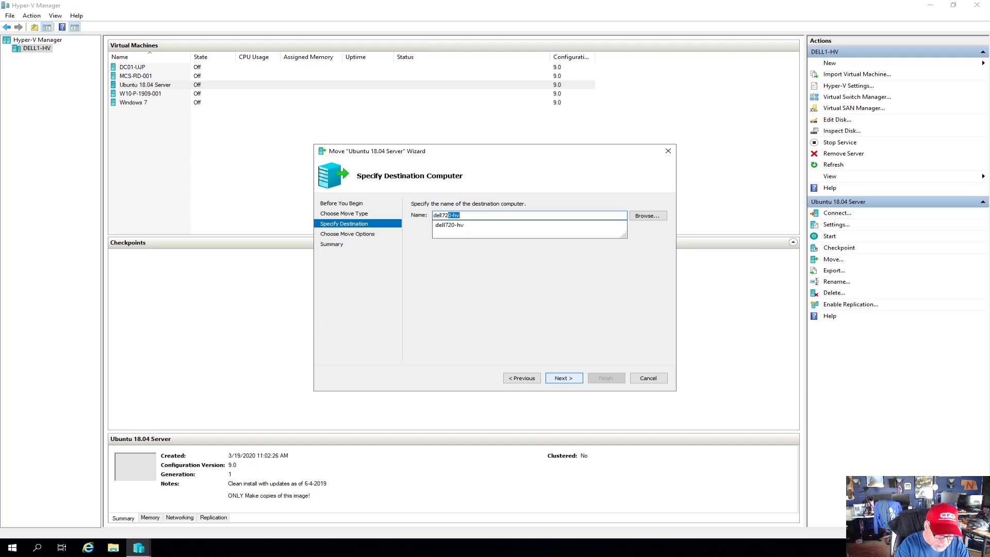
text(hv)
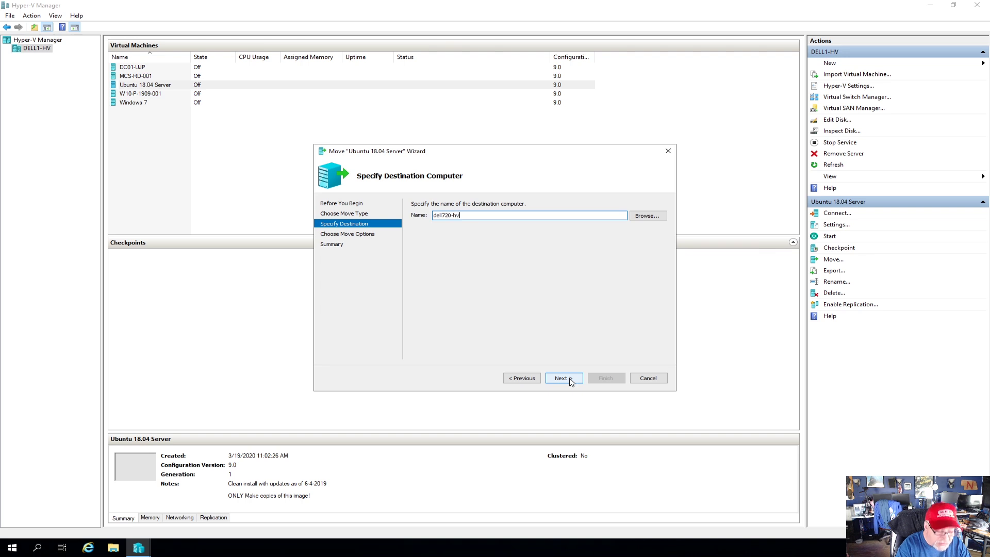
click(563, 378)
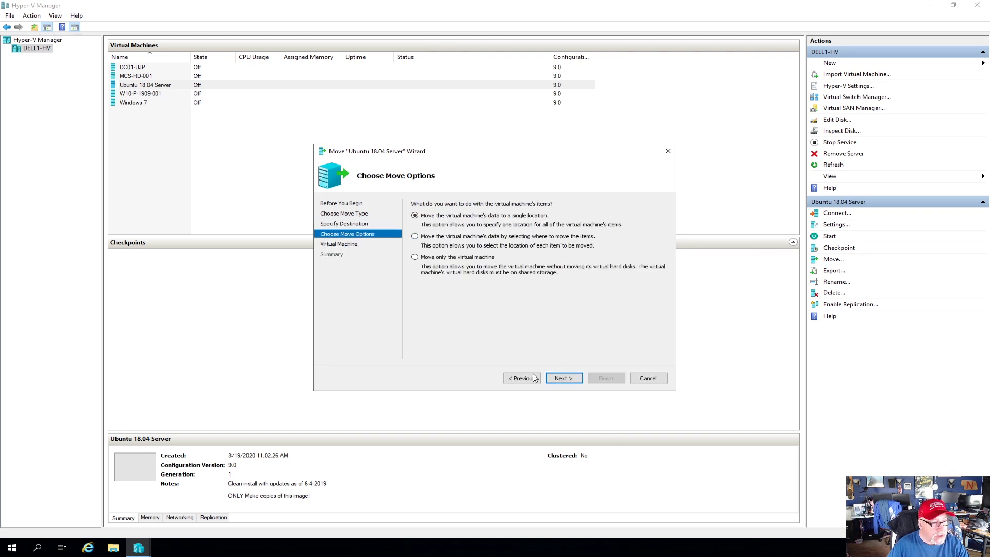
Move the Ubuntu 18.04 Server's data to a single location, the hyper-v folder on dell720-hv's iscsi-720 (I:) drive
click(565, 378)
click(642, 226)
double_click(485, 231)
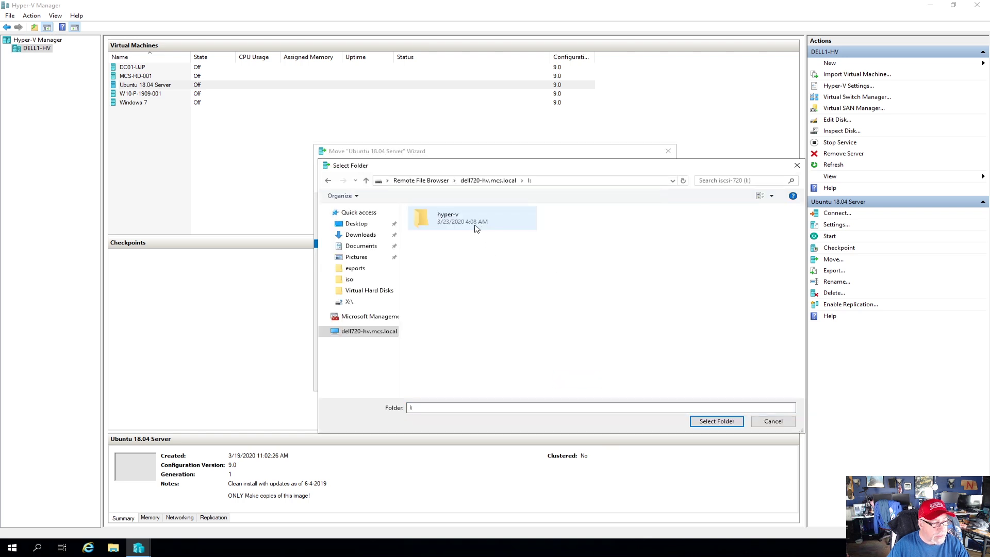
double_click(471, 227)
click(716, 420)
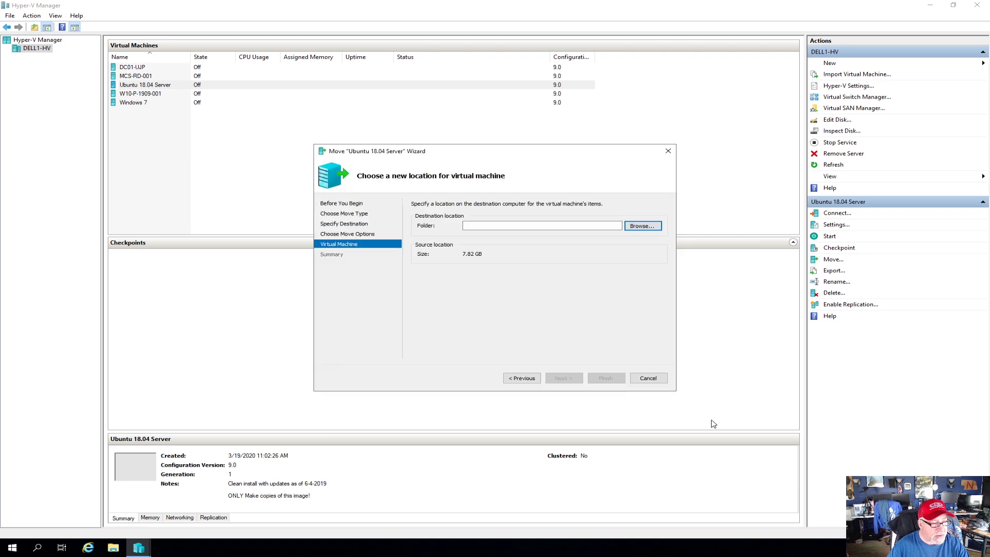
click(566, 376)
Connect Ubuntu 18.04 Server to the GB10-1-virt switch on dell720-hv and run the move
click(604, 381)
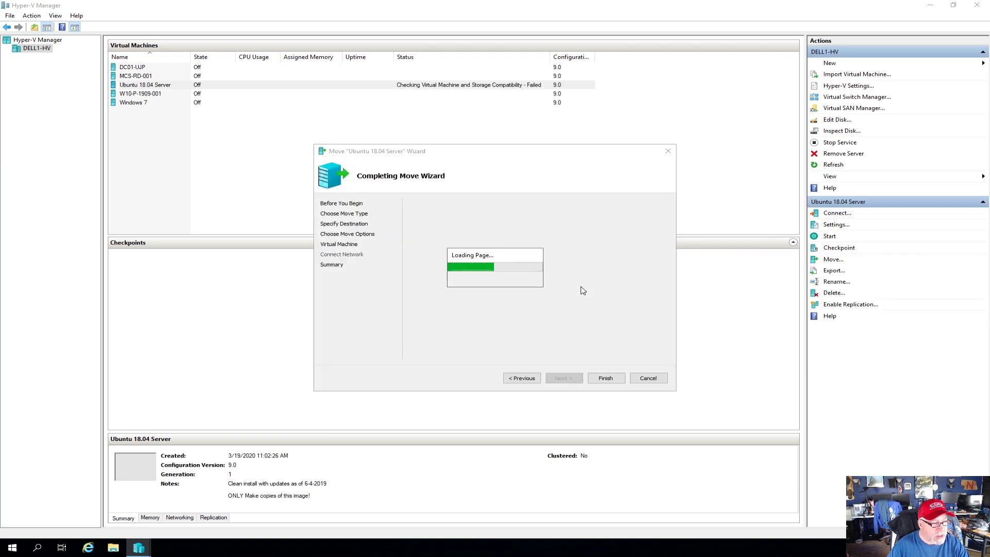
click(500, 257)
click(496, 274)
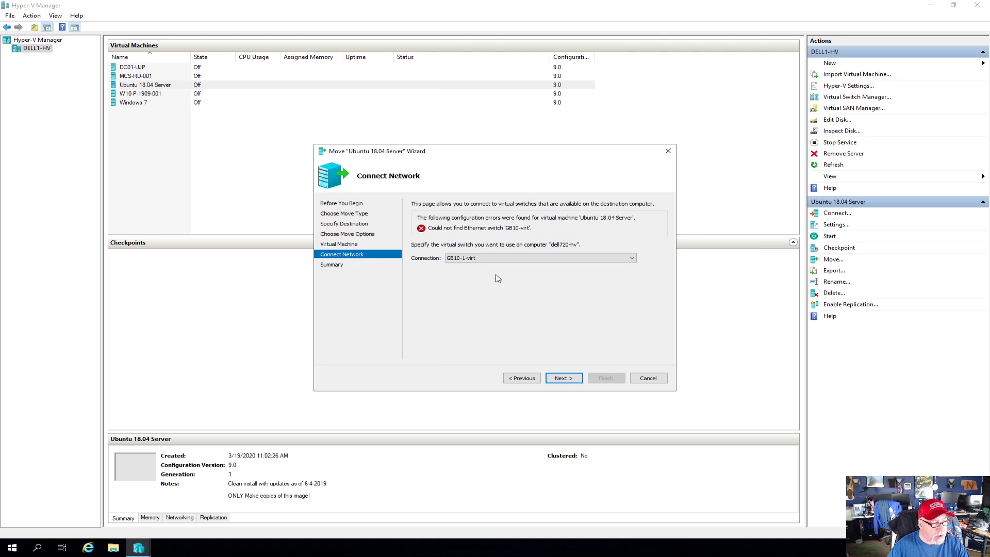
click(562, 378)
click(595, 380)
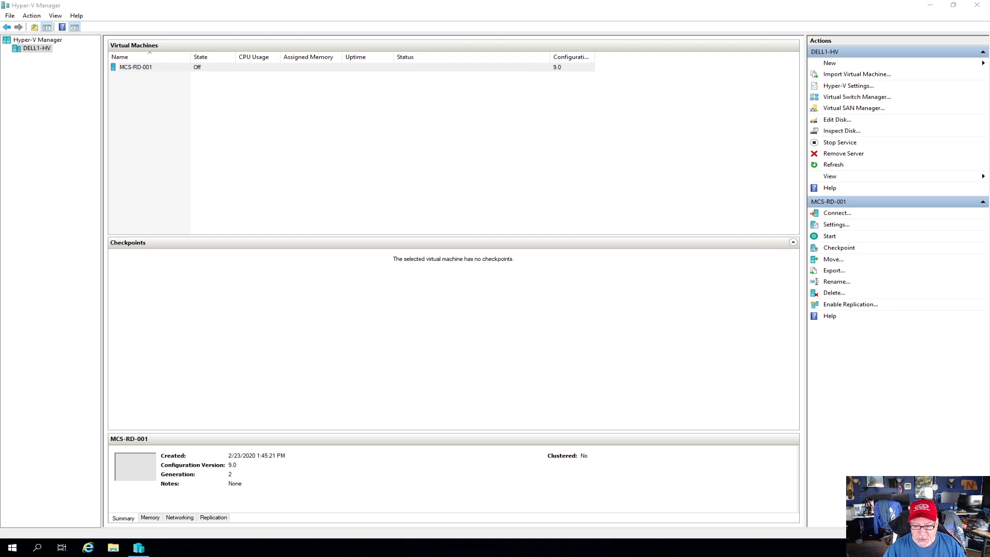
Switch to Hyper-V Manager on the DELL720-HV host and review the summary and checkpoints of each listed virtual machine
key(alt+Tab)
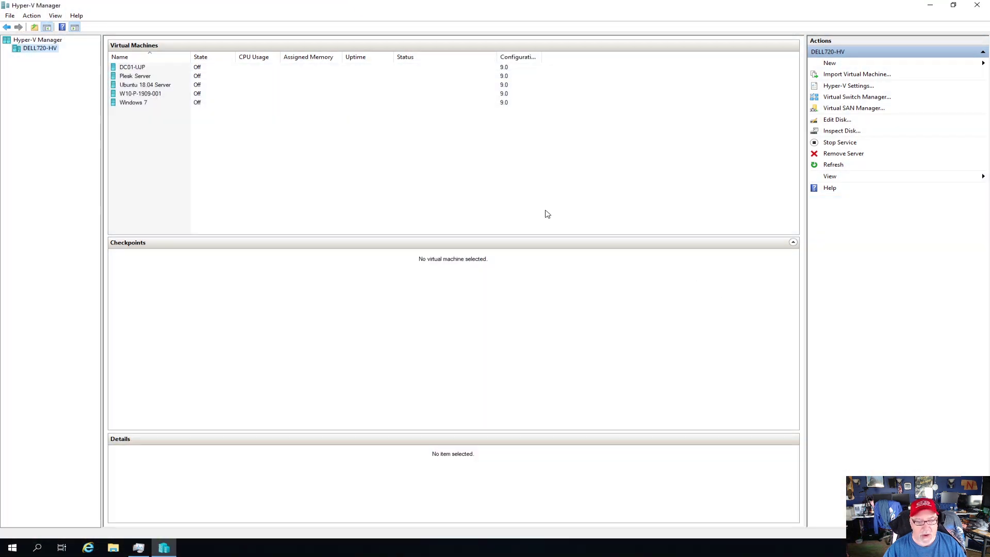
click(132, 71)
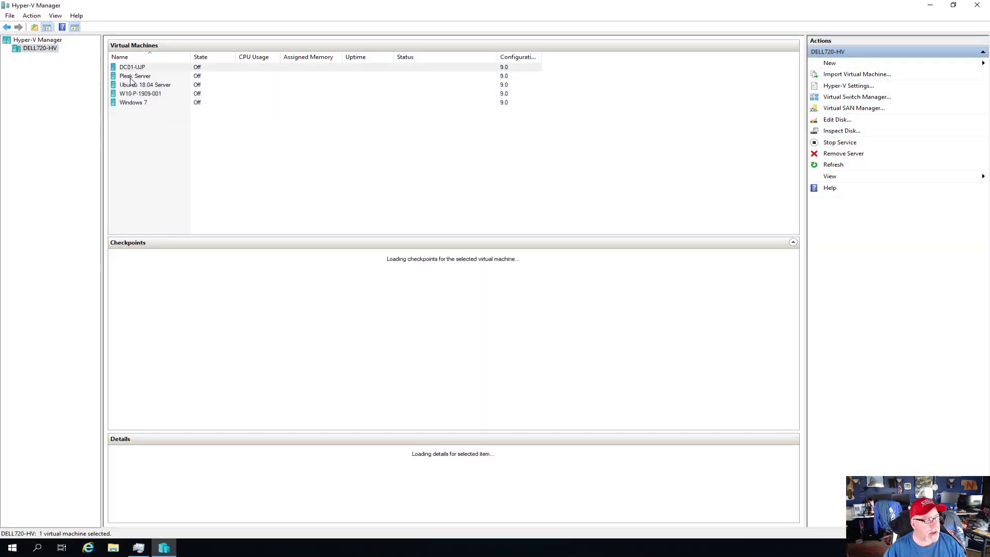
click(140, 75)
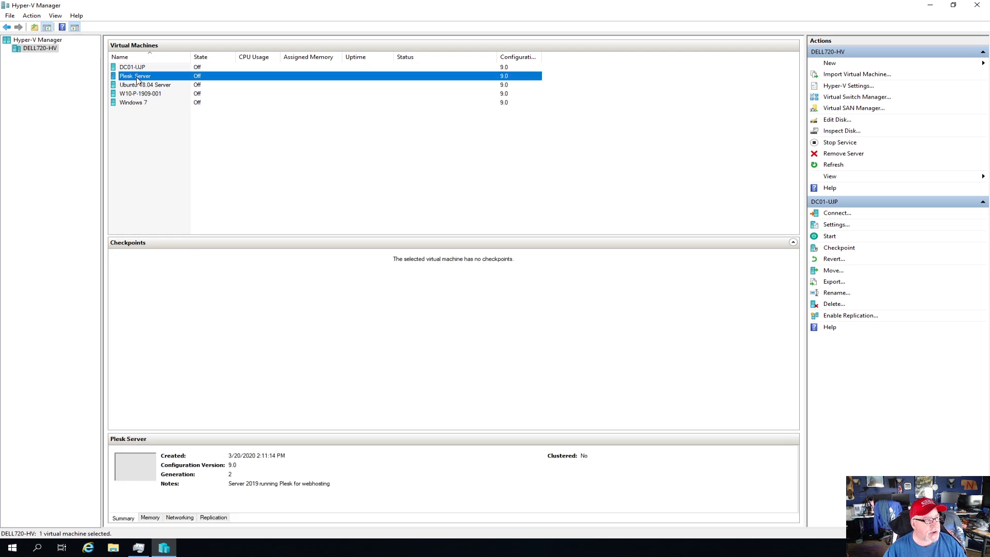
click(140, 70)
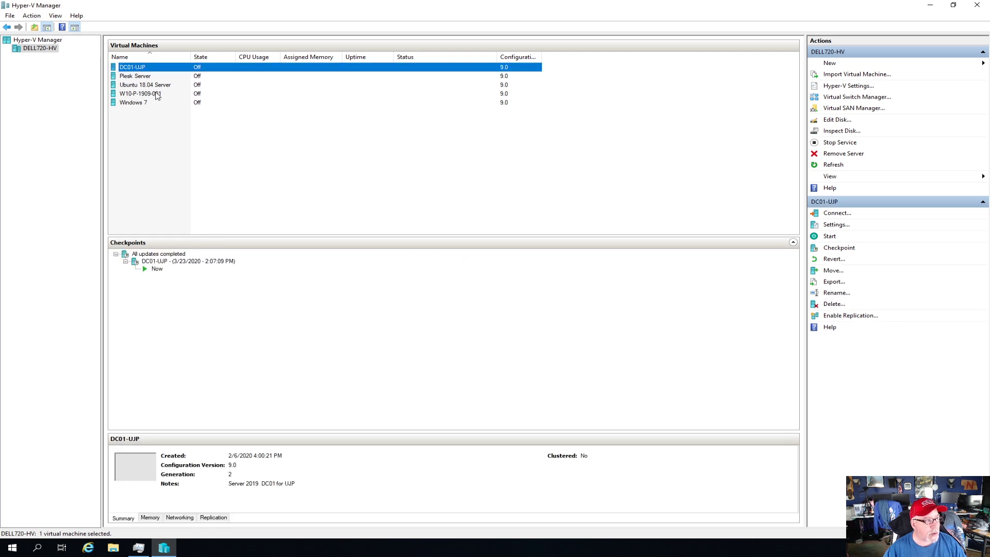
click(144, 78)
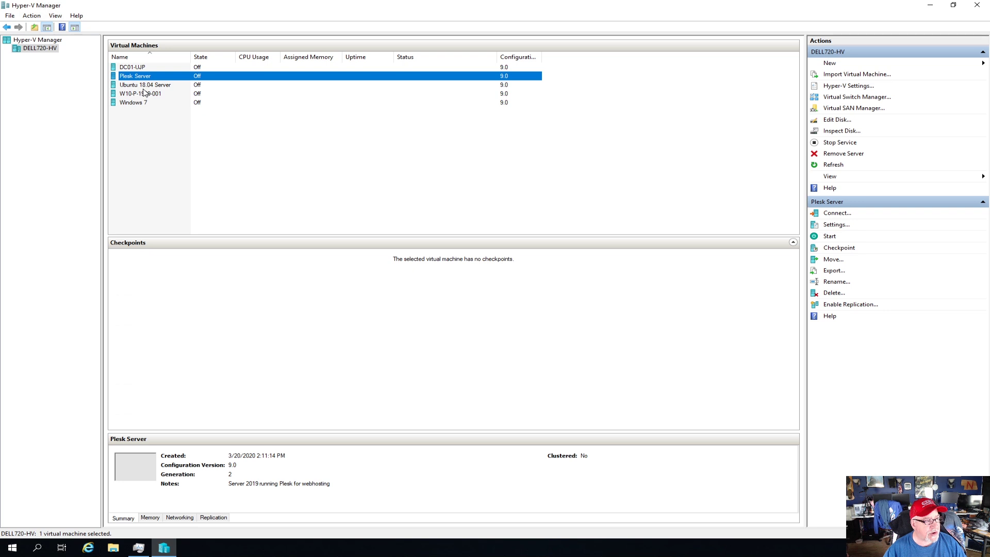
click(144, 88)
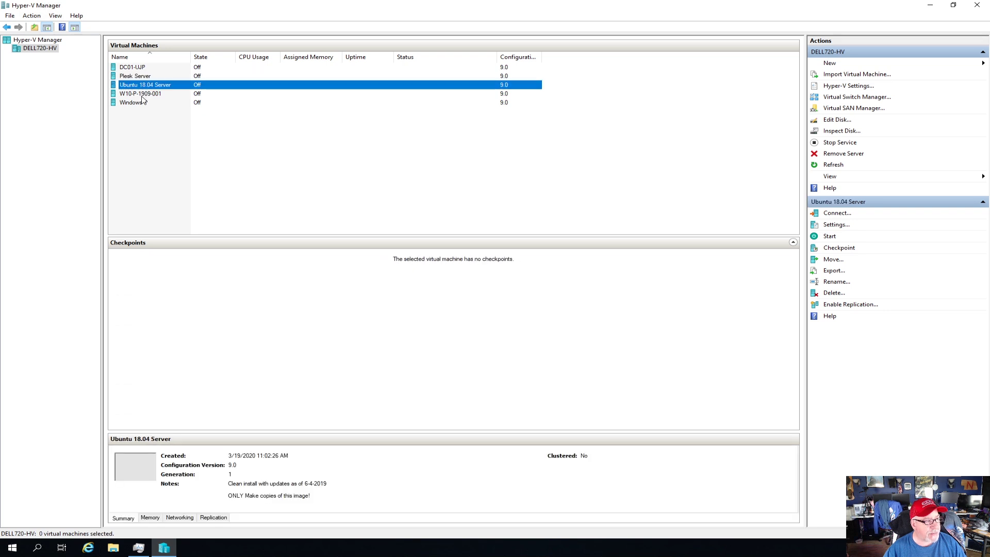
click(143, 96)
click(141, 104)
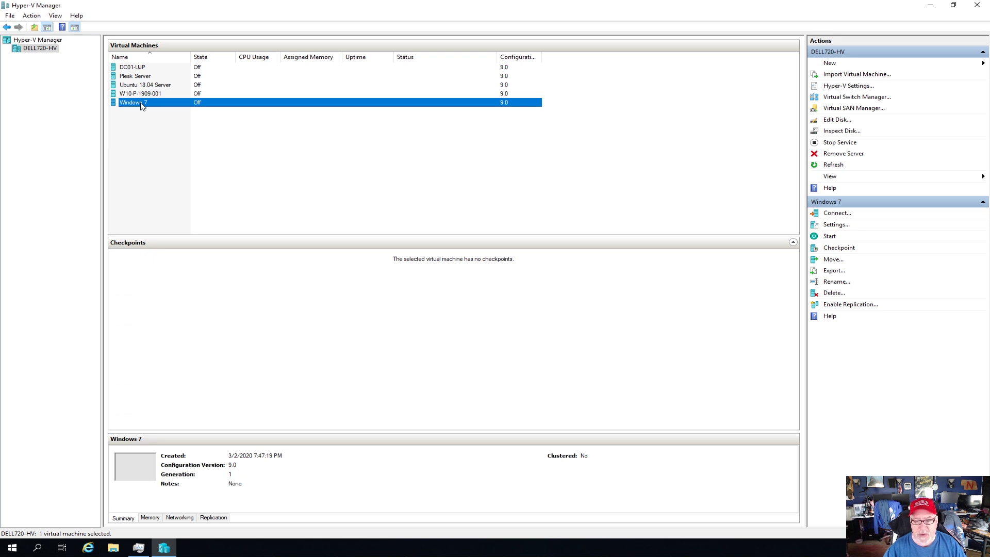
Review the Windows 7 virtual machine's processor, hard drive and network adapter settings, leaving them unchanged
right_click(141, 104)
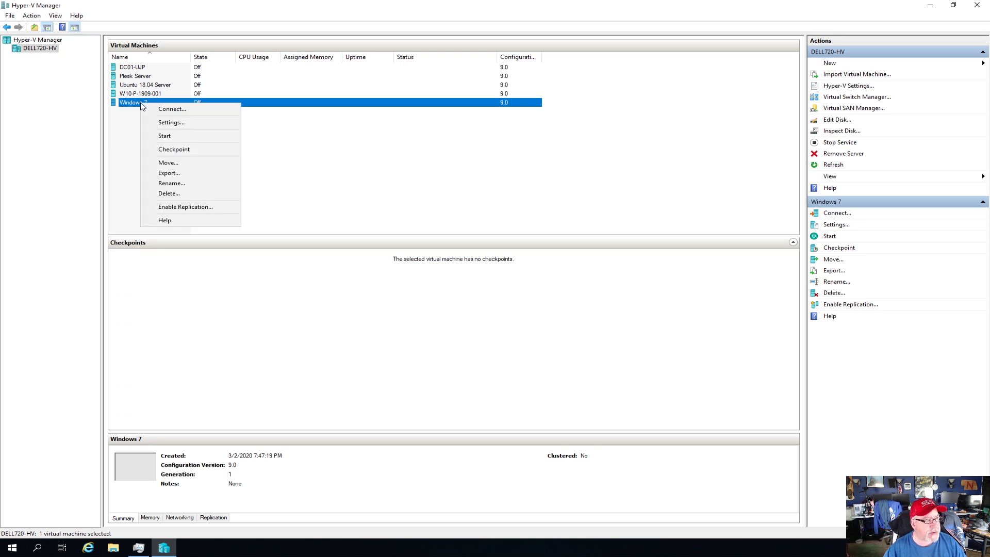
click(171, 112)
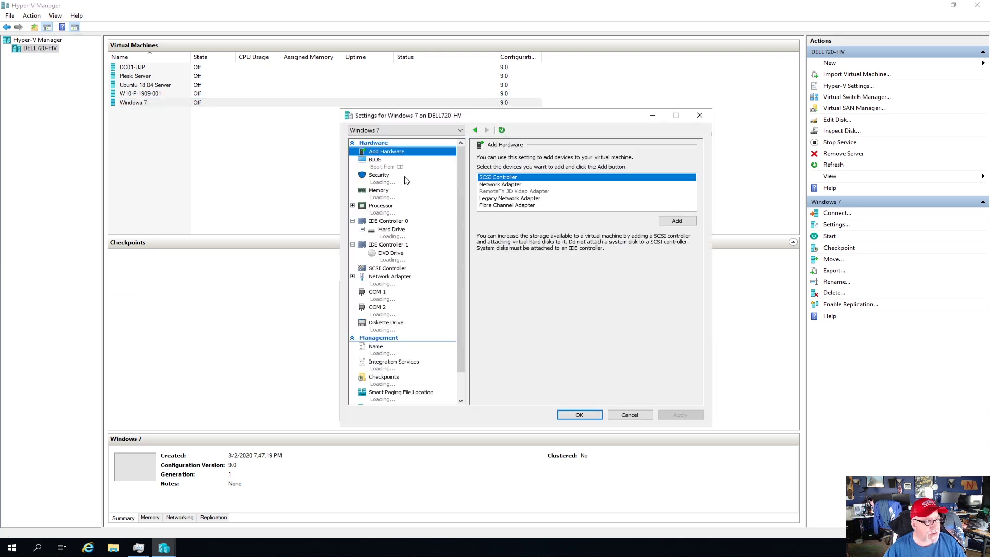
click(377, 212)
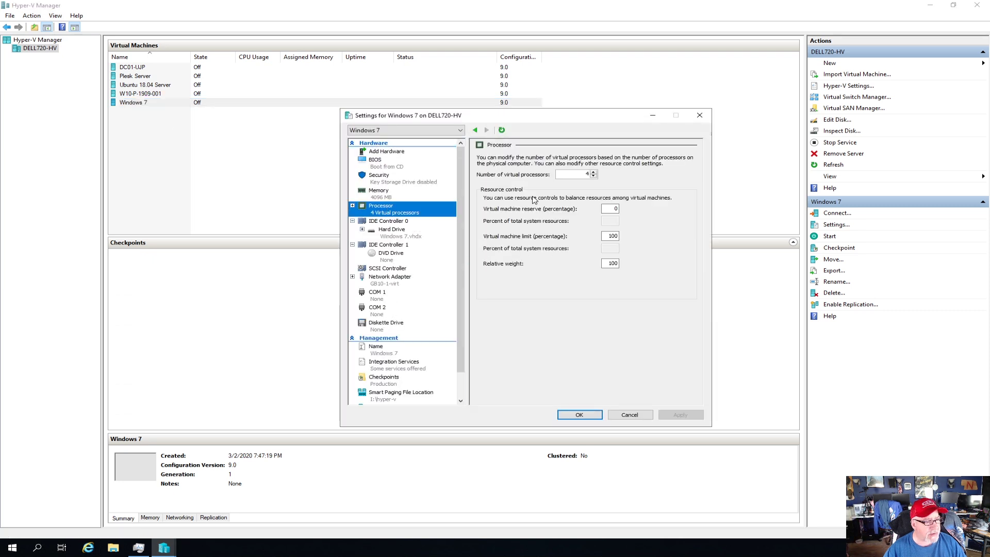
click(390, 235)
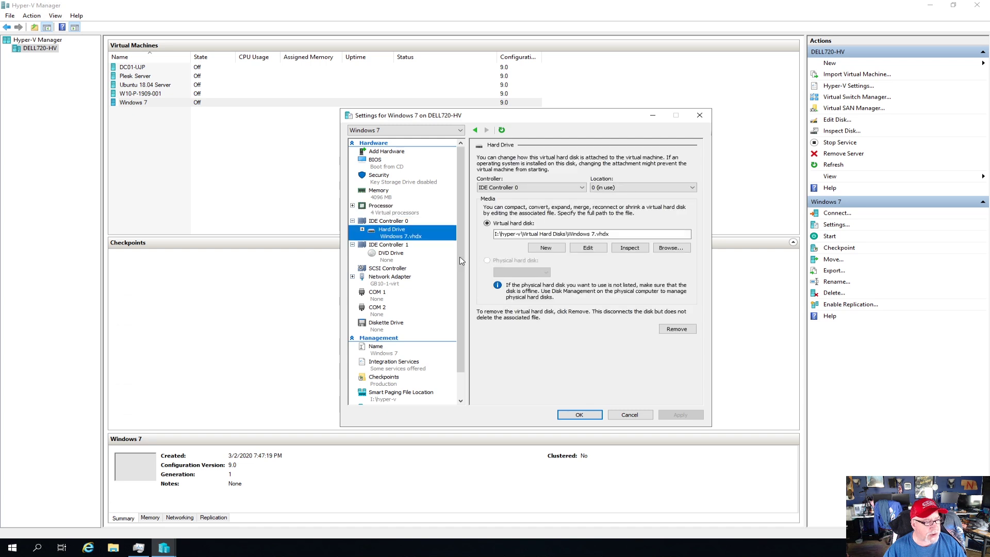
click(387, 285)
click(629, 415)
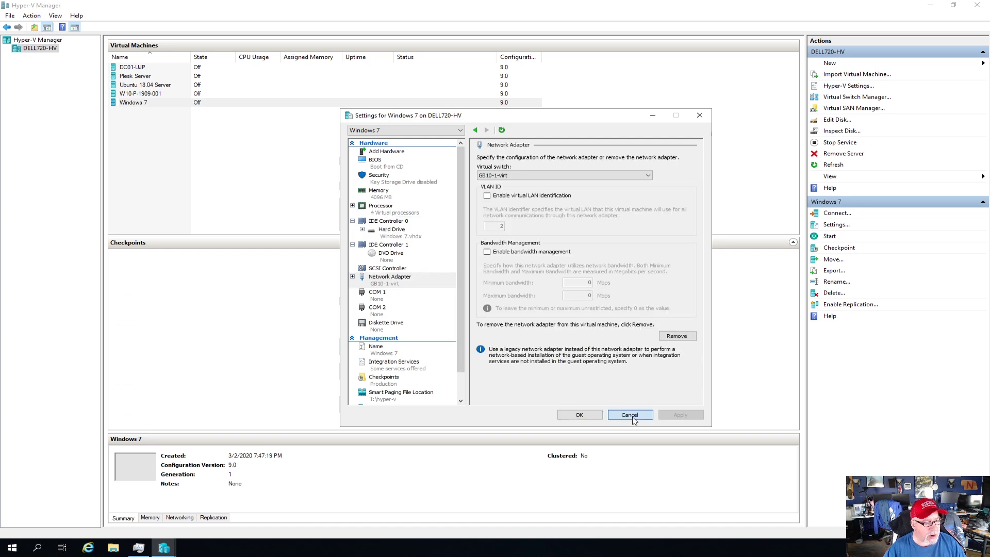
Connect to the Windows 7 virtual machine and start it, then monitor Ethernet performance in Task Manager
right_click(144, 103)
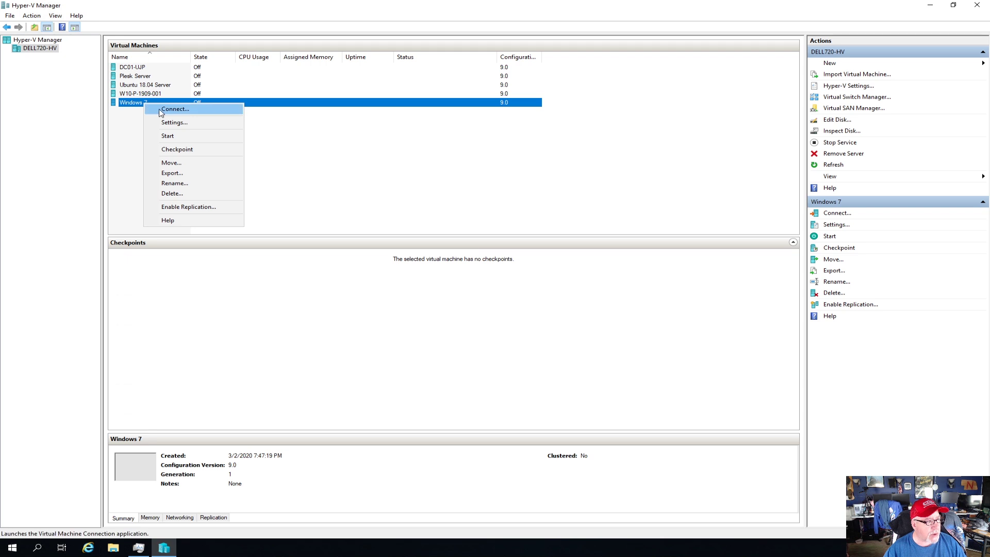
click(161, 110)
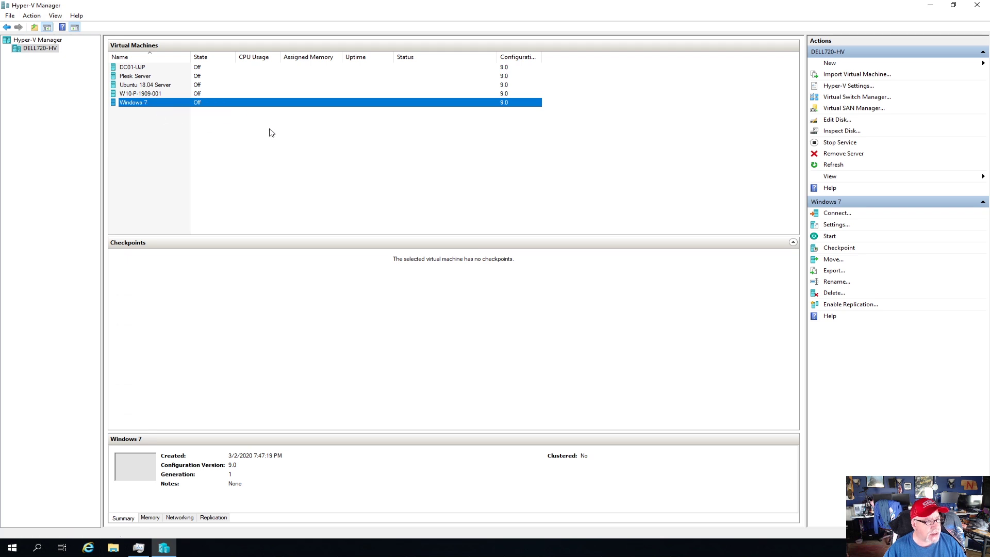
click(132, 128)
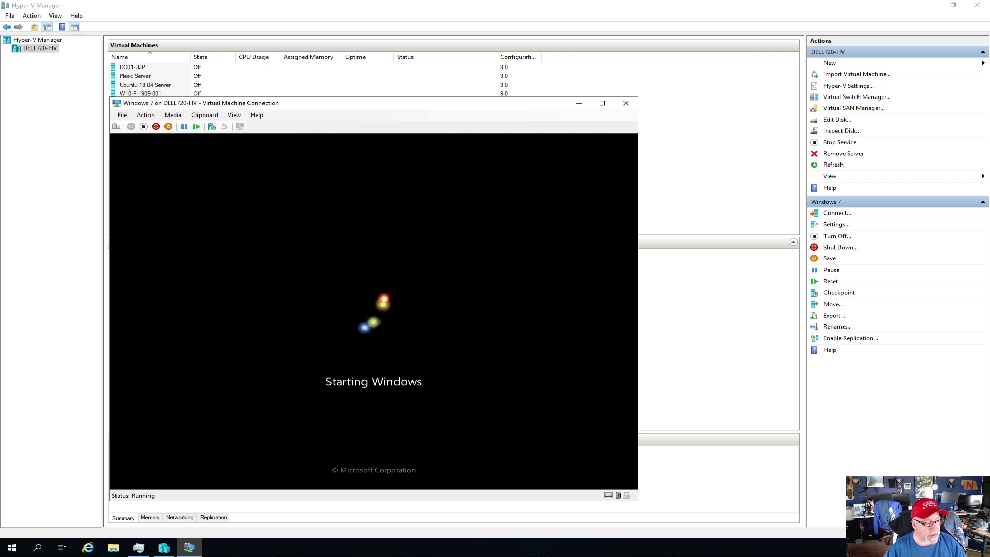
click(138, 548)
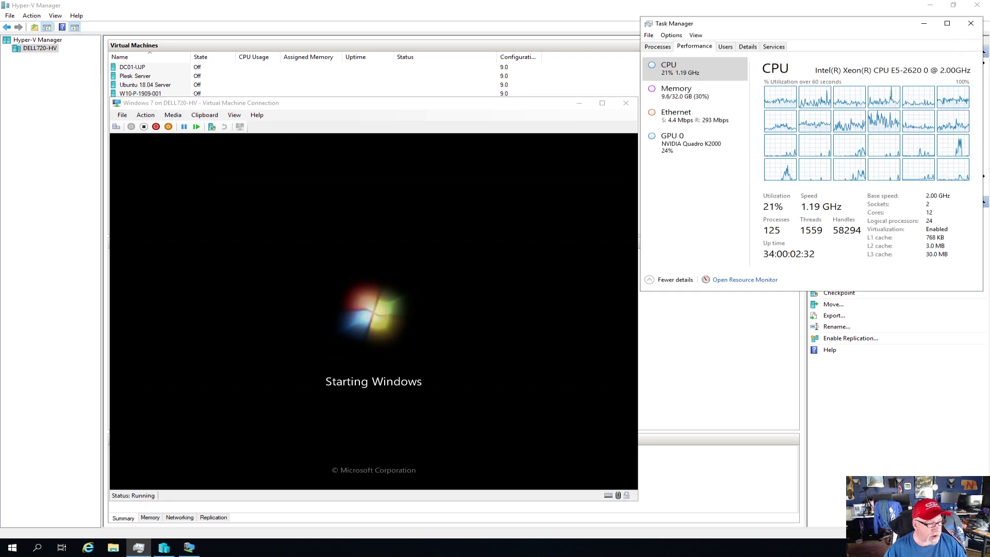
click(670, 116)
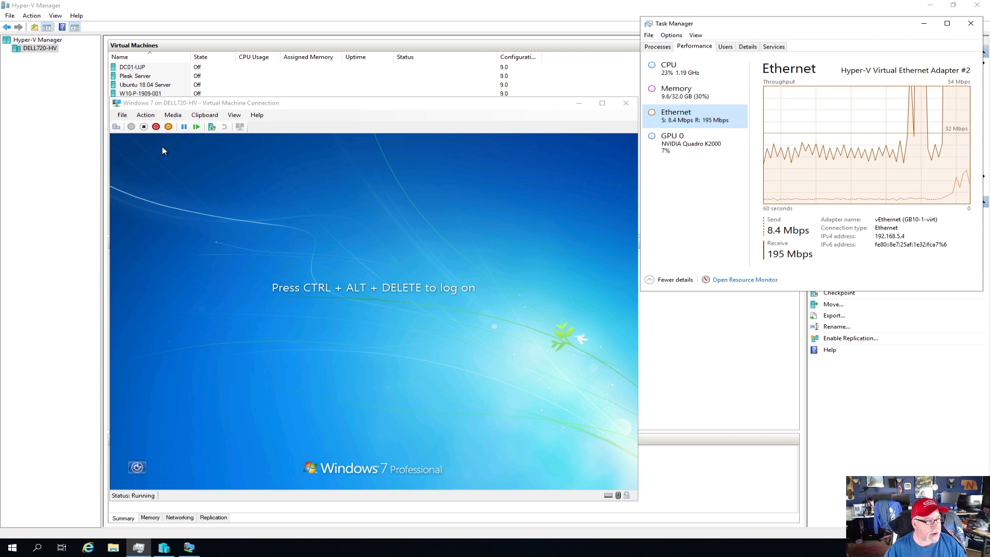
Log on to the Windows 7 virtual machine with the account password
click(268, 220)
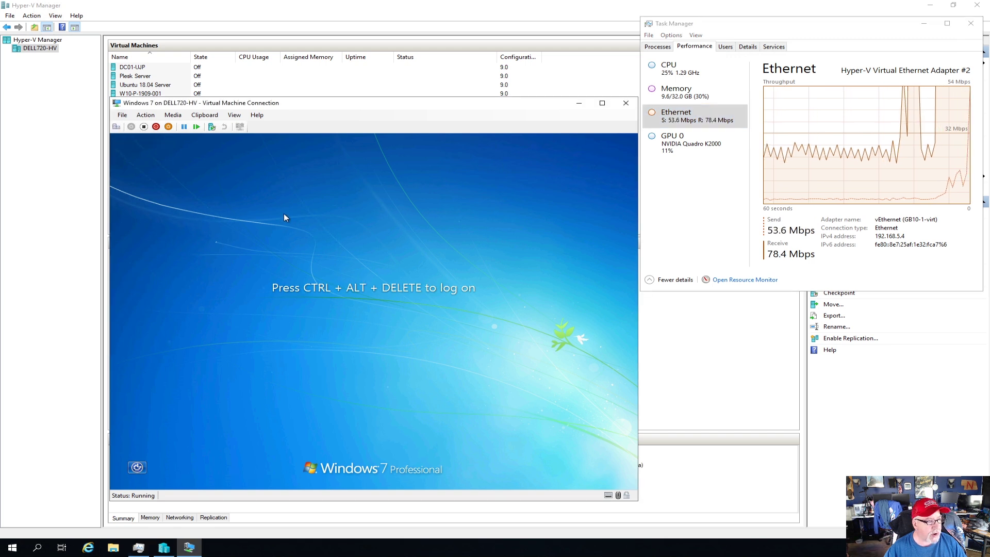
click(117, 126)
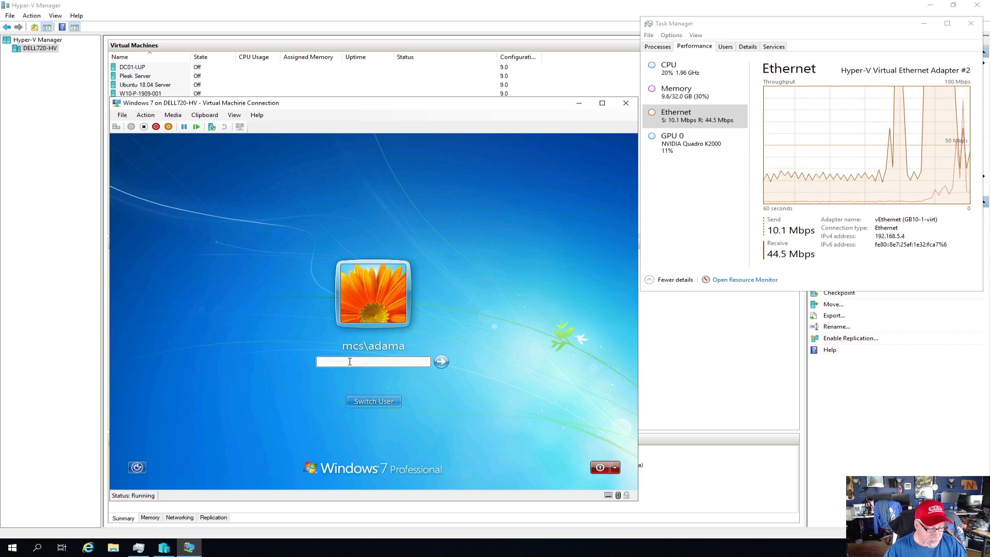
text(••••)
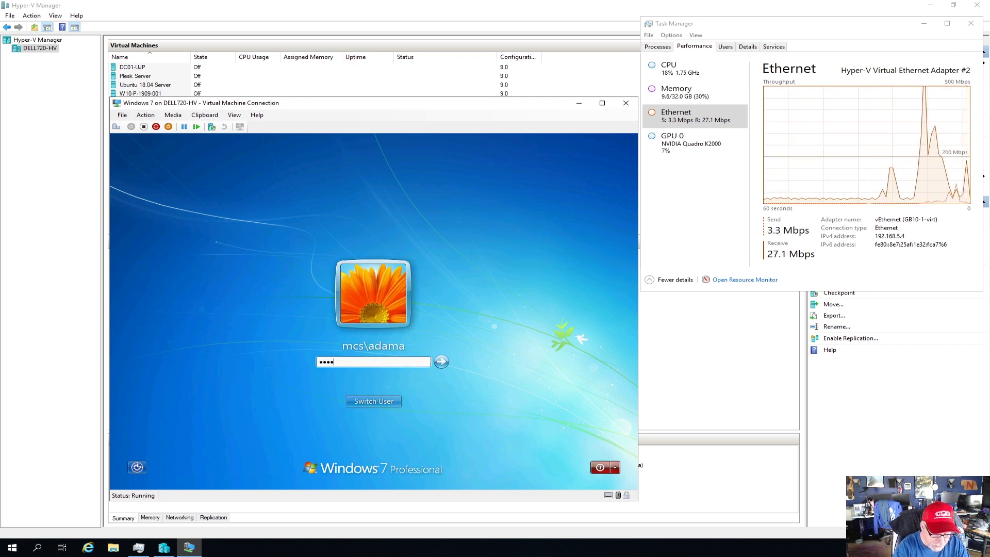
text(••••)
key(Return)
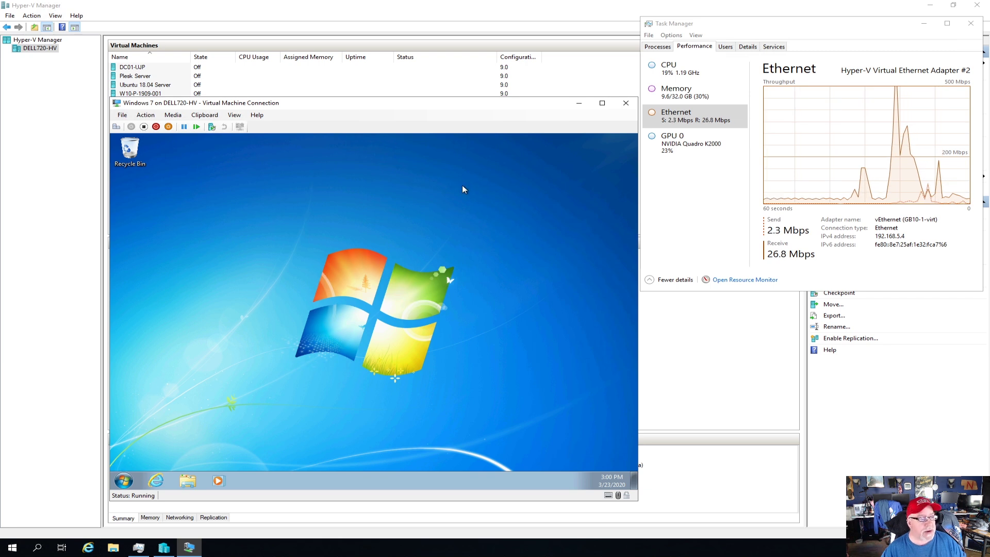
Examine the host's CPU performance graphs in Task Manager
click(679, 68)
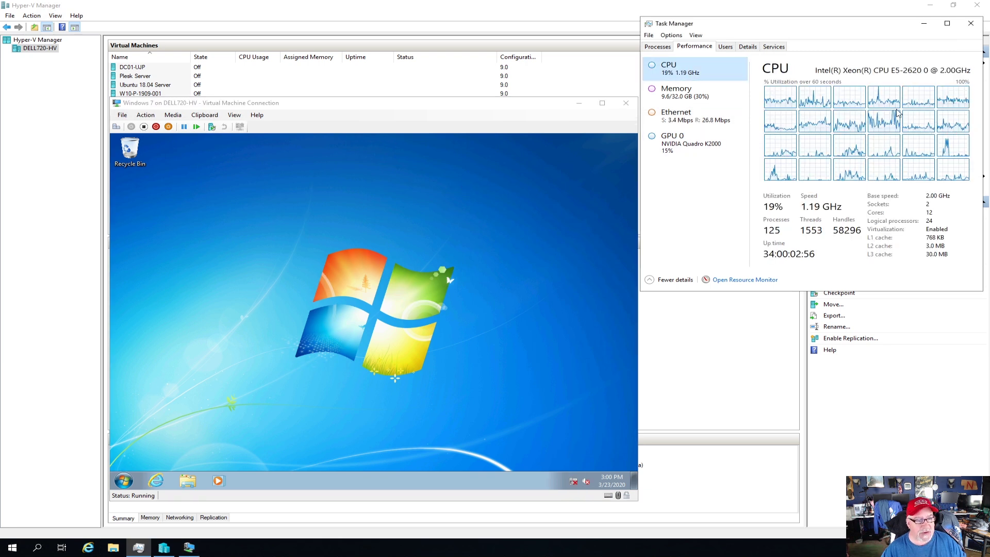
Check the host's running processes and CPU performance, and restart the Windows 7 virtual machine to apply its pending changes
click(656, 46)
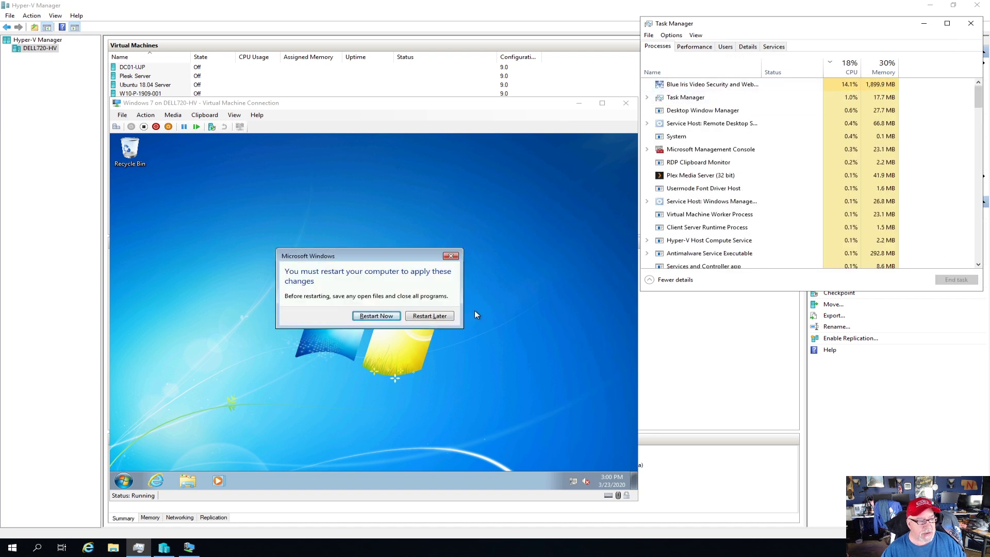
click(696, 46)
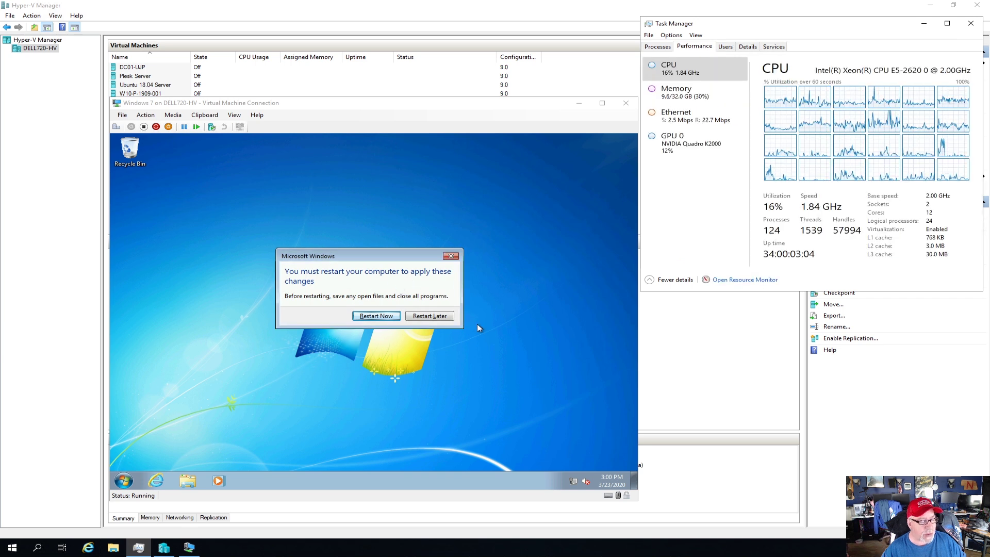
click(384, 317)
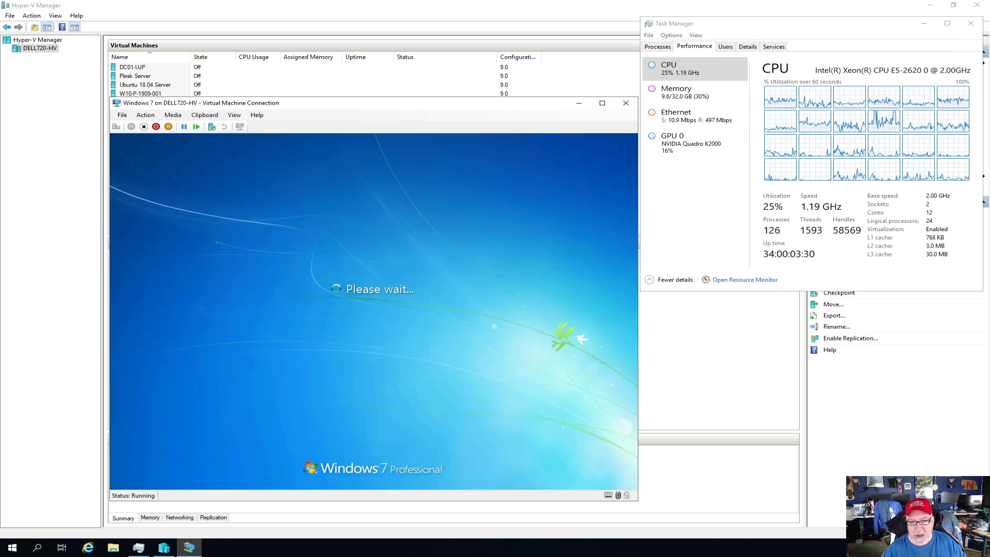
Log on to the restarted Windows 7 virtual machine with the account password
click(116, 126)
click(345, 361)
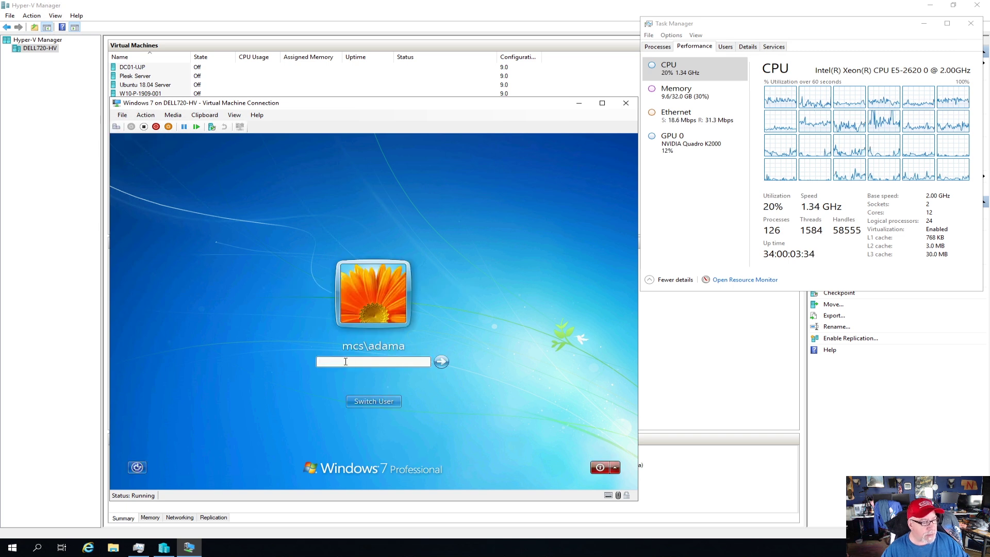
text(*****)
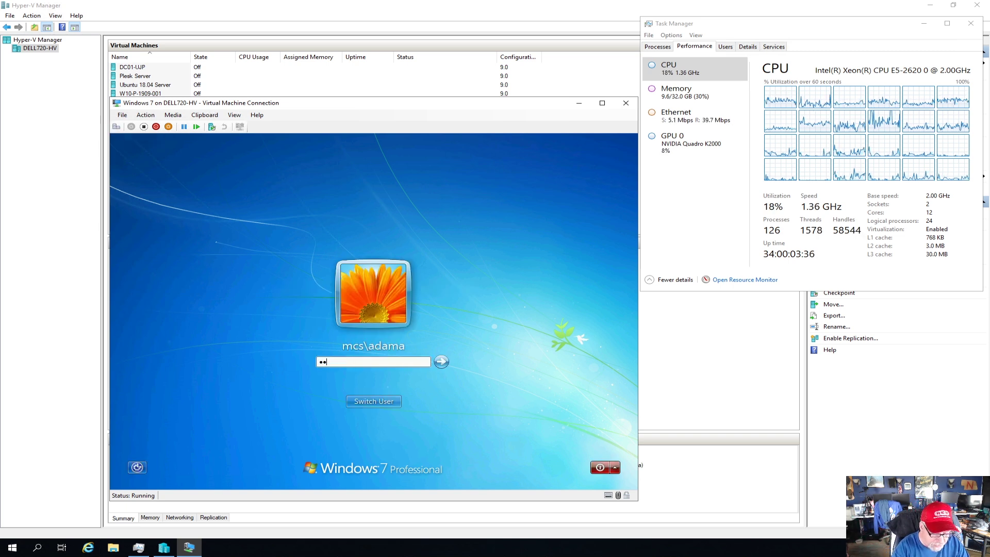
text(***)
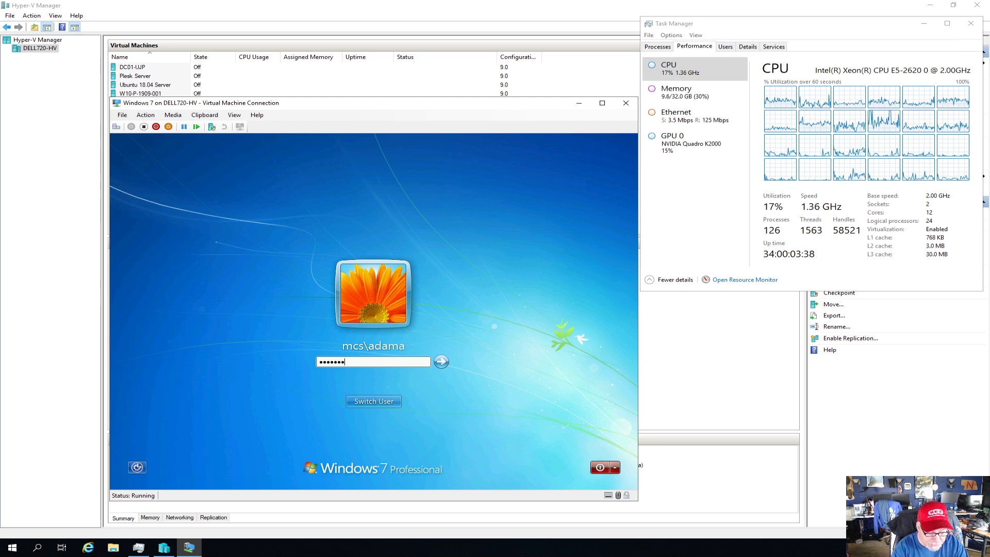
key(Return)
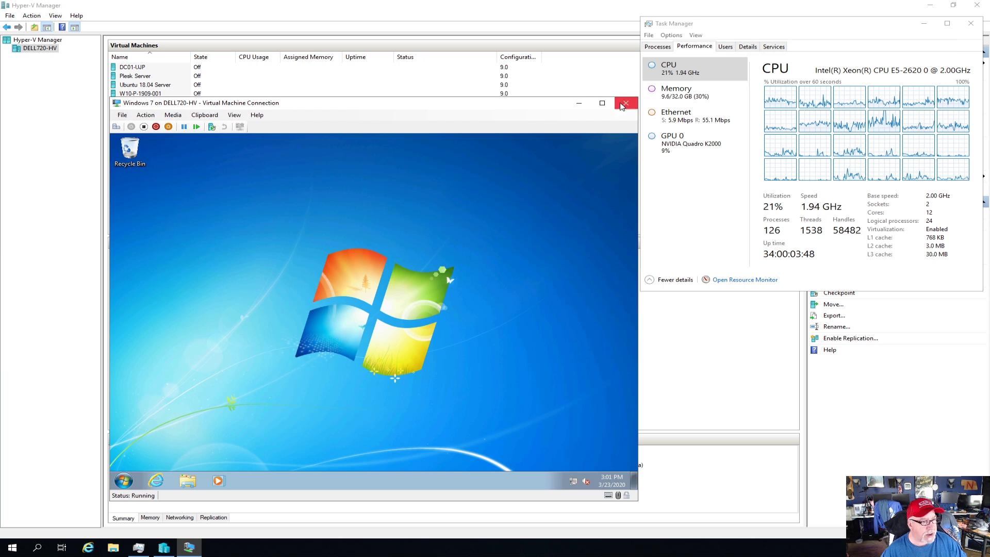
Lock the Windows 7 session and close its virtual machine connection window
click(124, 480)
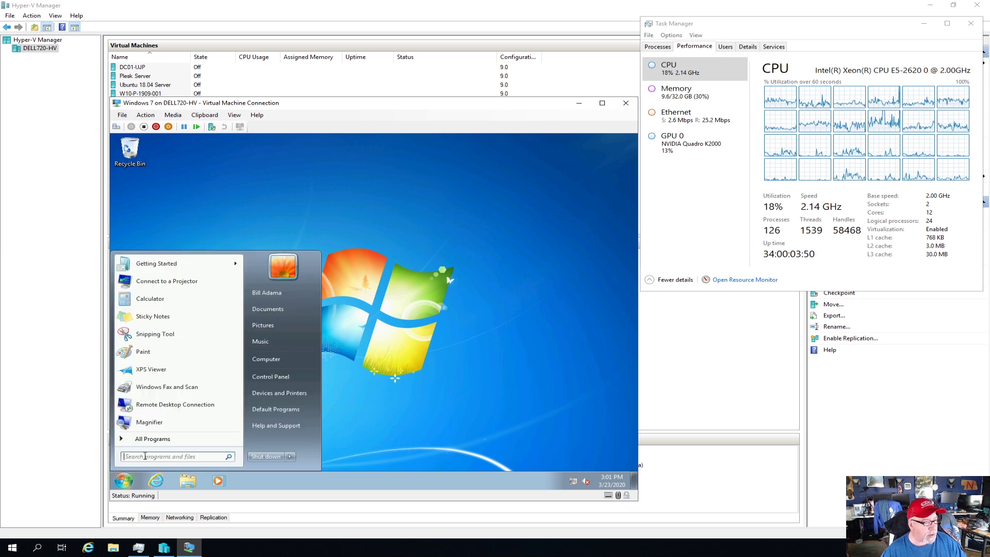
click(290, 457)
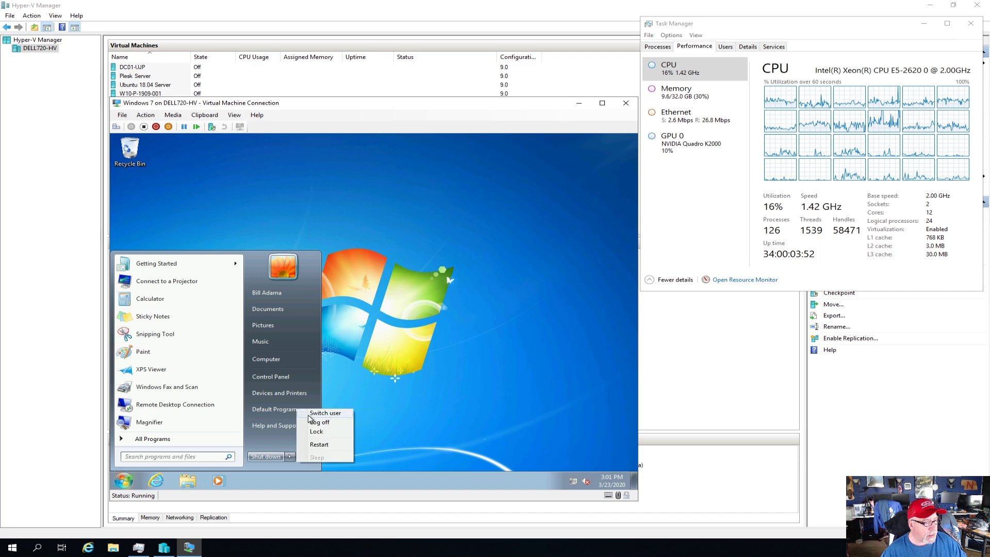
click(316, 432)
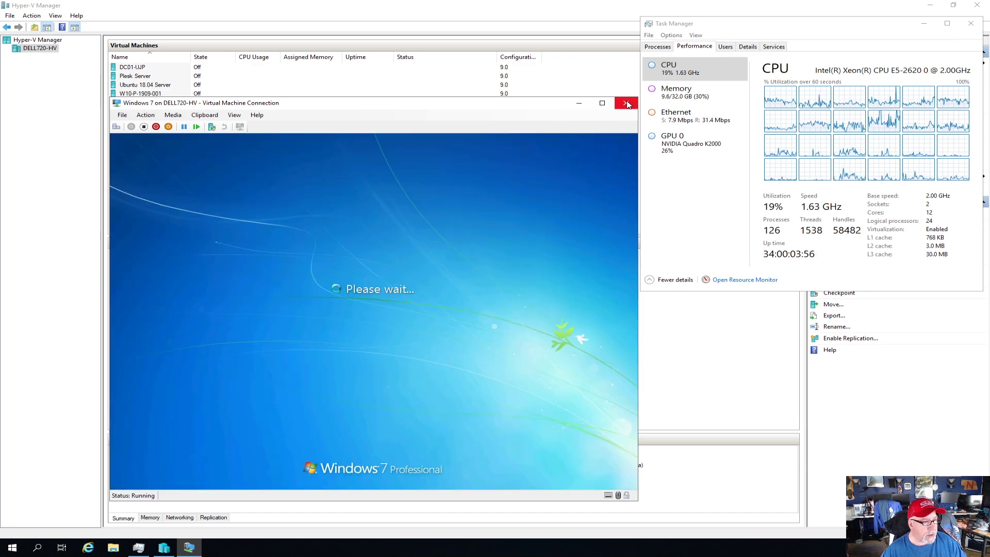
click(626, 104)
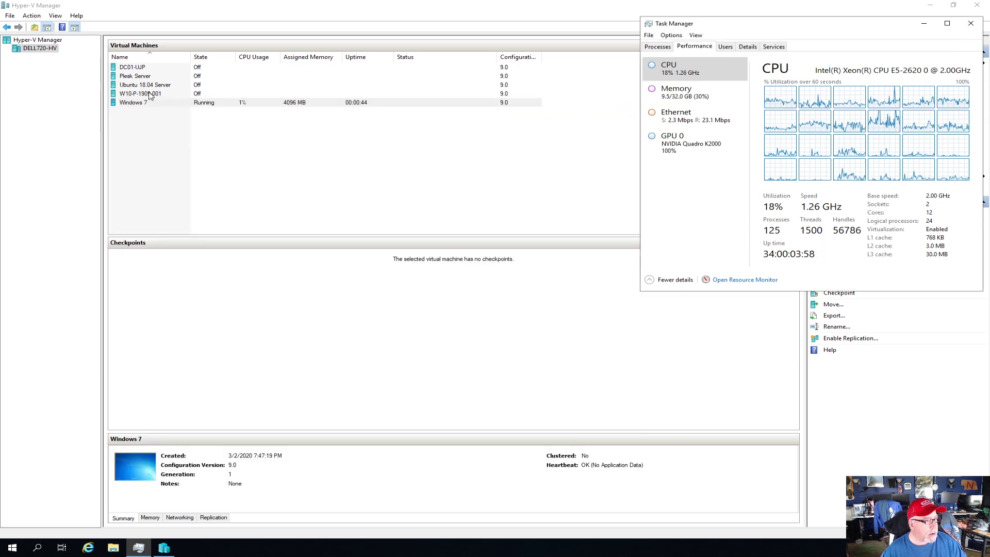
Review the Plesk Server virtual machine's memory, processor and both hard drive settings without changing them
click(147, 77)
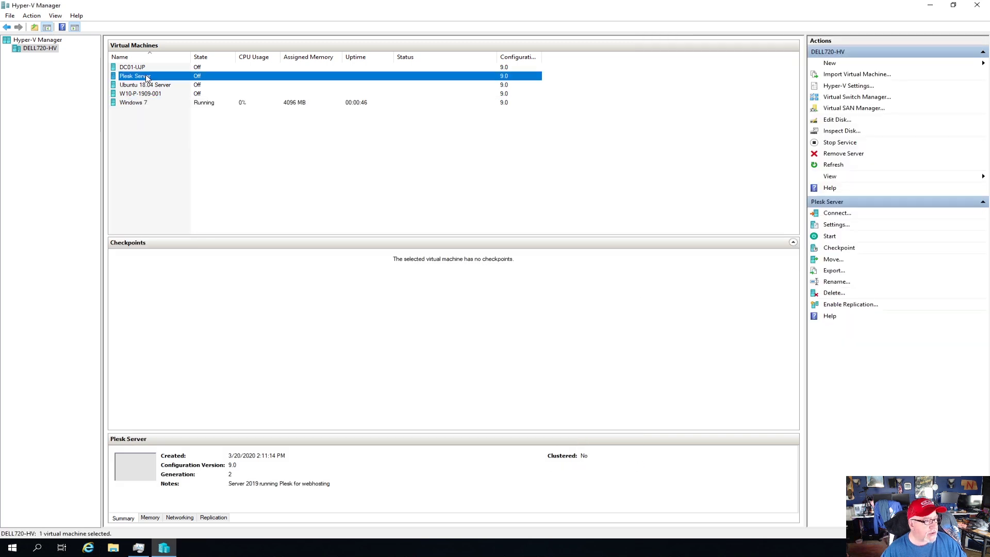
right_click(147, 78)
click(165, 93)
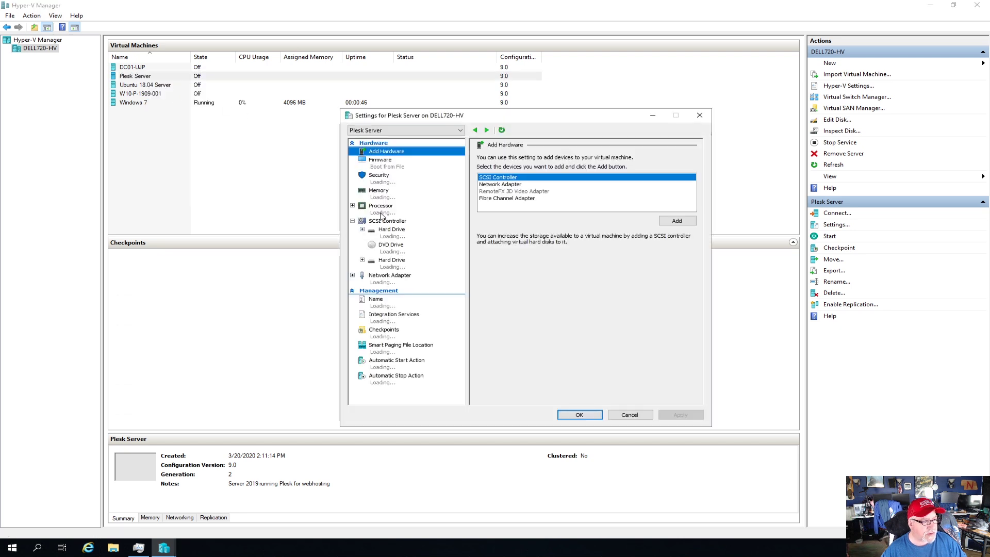
click(385, 199)
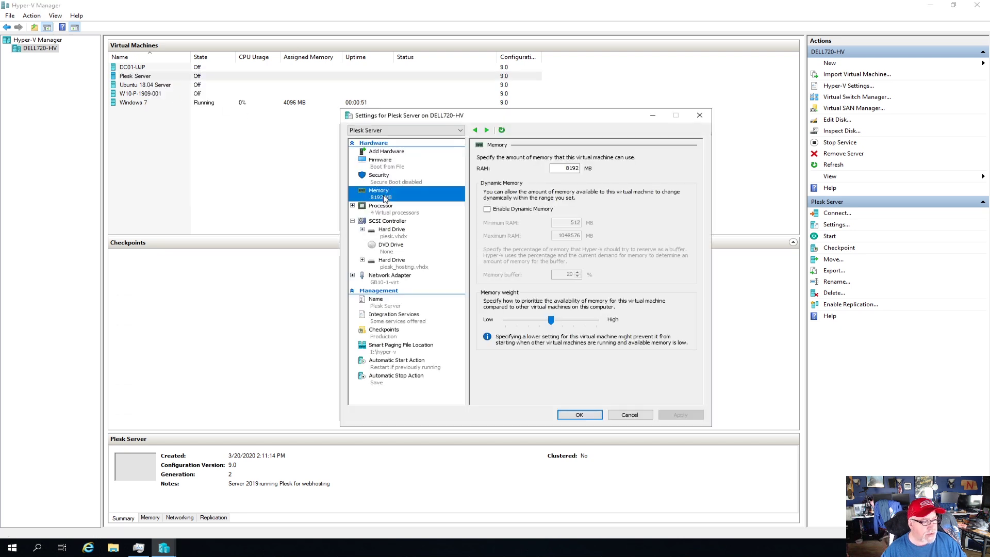
click(391, 214)
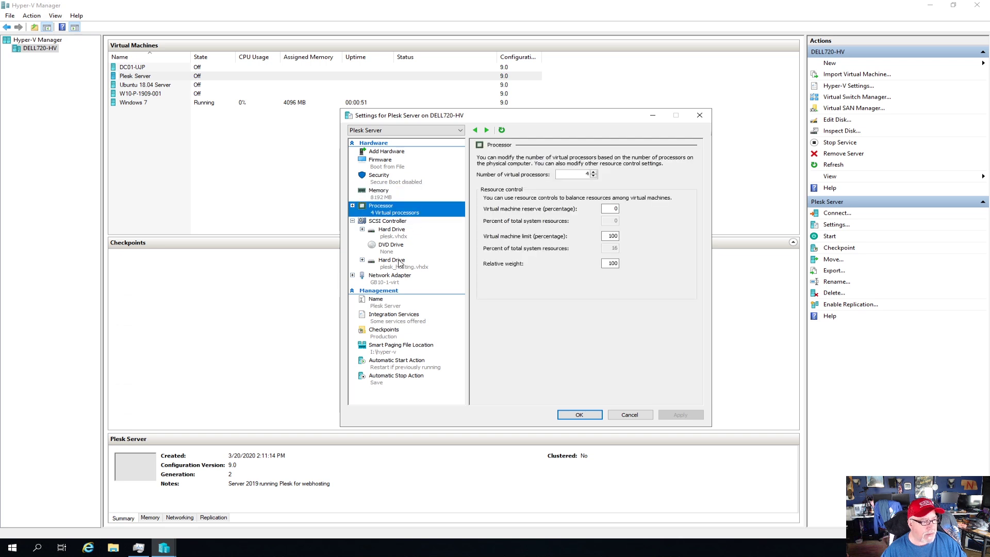
click(395, 233)
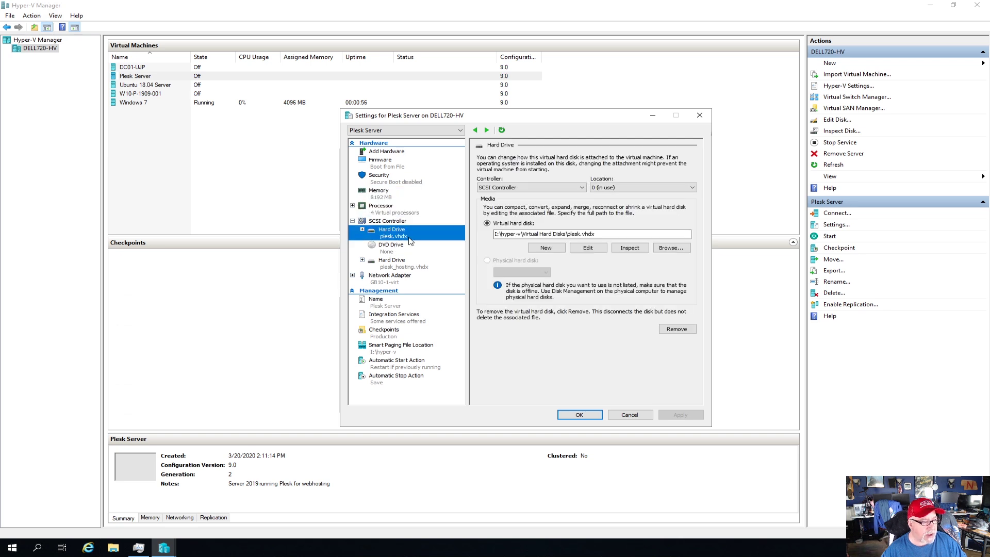
click(391, 269)
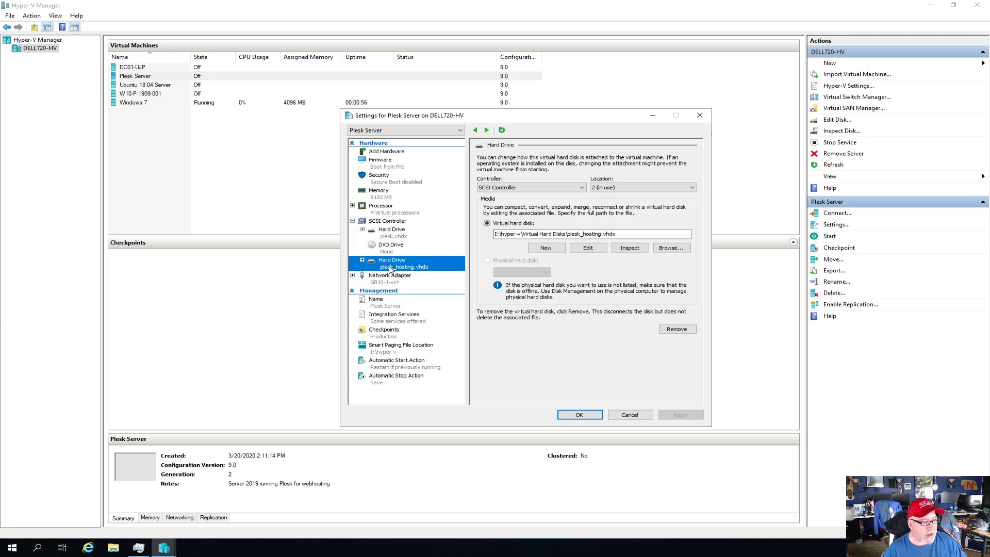
click(629, 415)
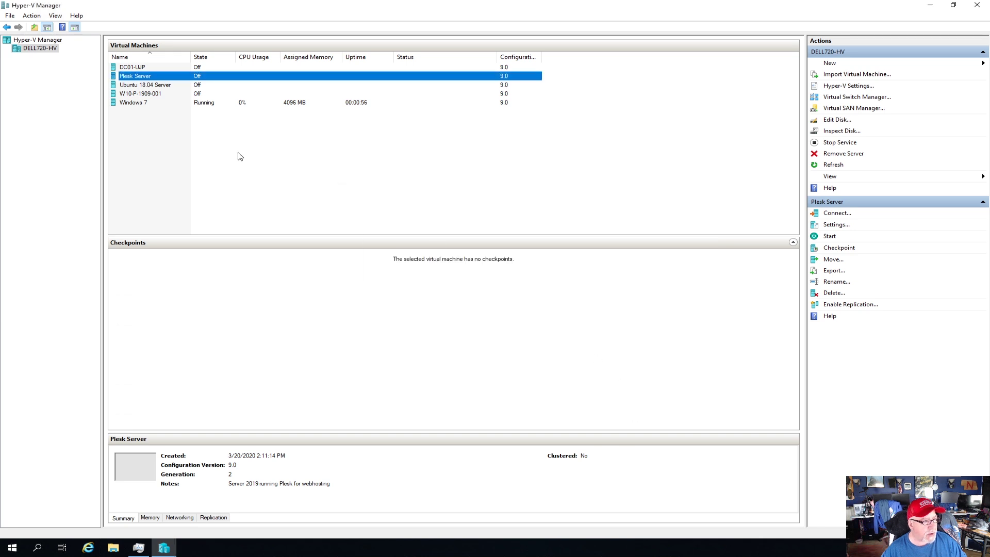
Connect to the Plesk Server virtual machine and start it
right_click(146, 78)
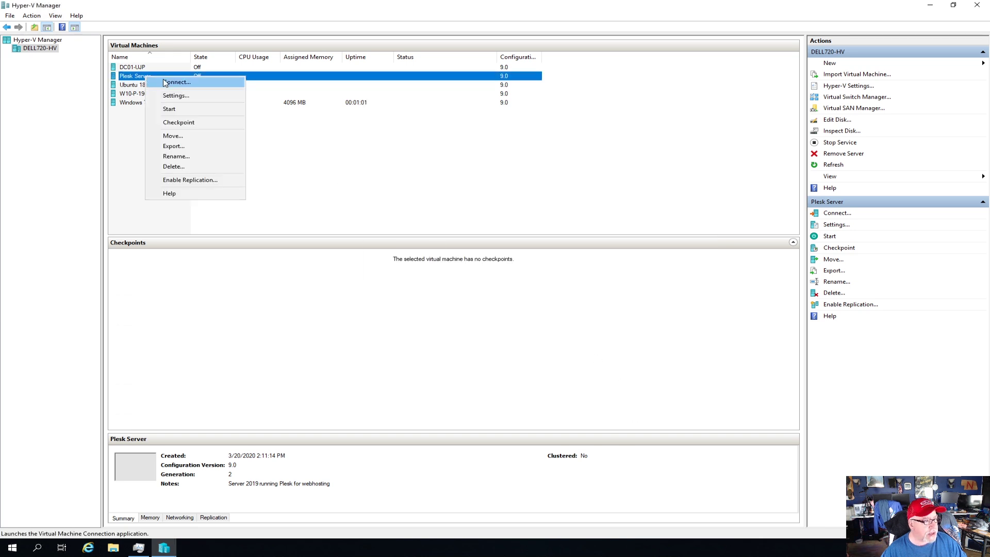
click(164, 81)
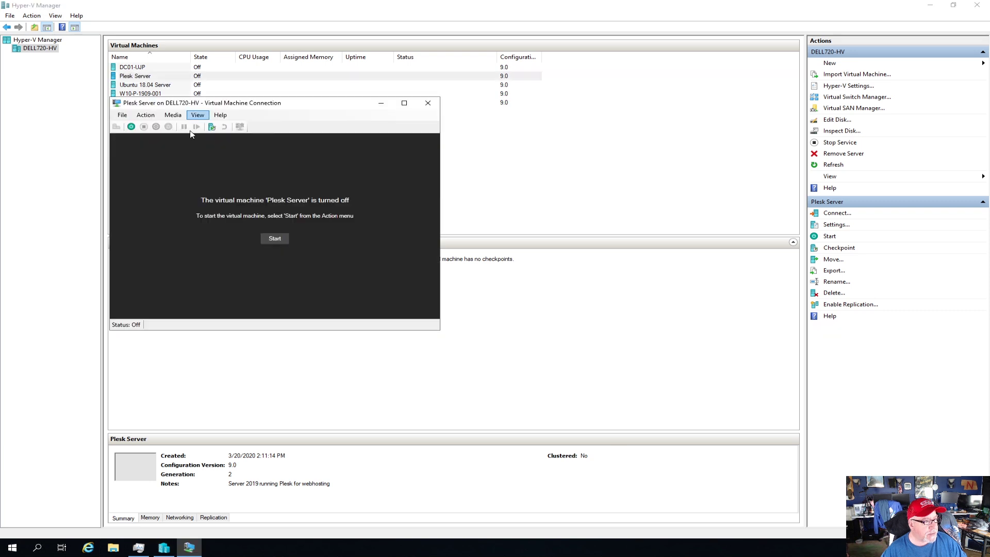
click(135, 127)
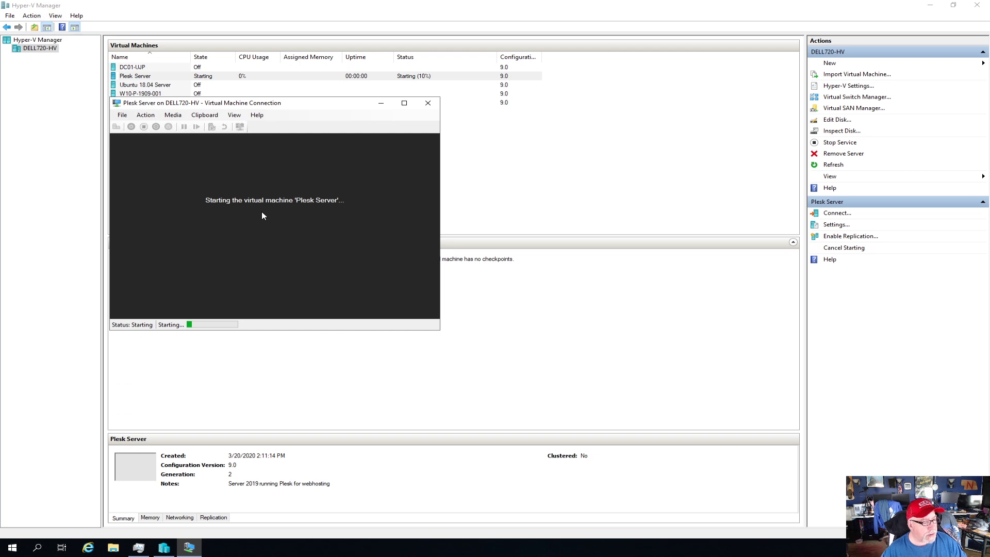
Monitor the host's memory and Ethernet performance in Task Manager while Plesk Server boots, shifting its connection window slightly
click(138, 547)
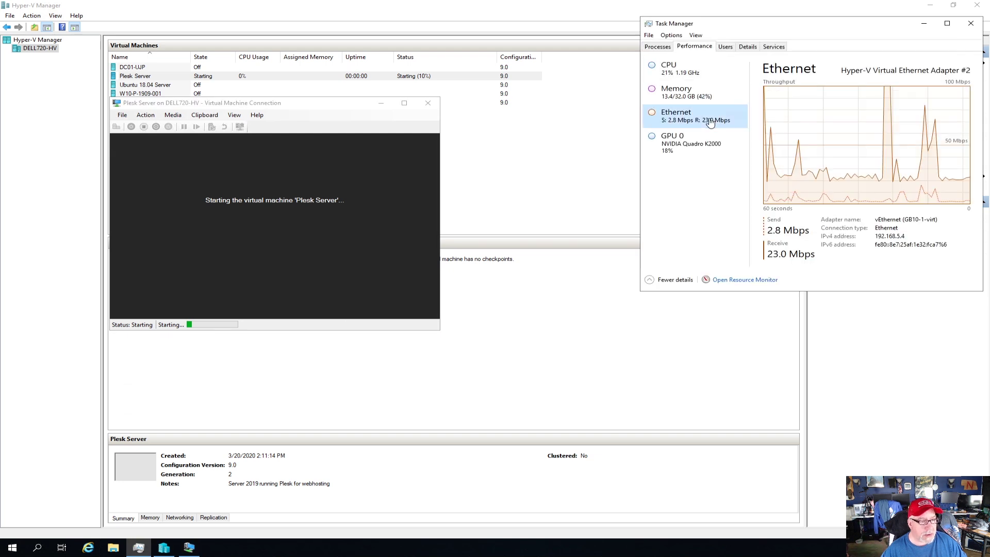
click(676, 92)
click(680, 115)
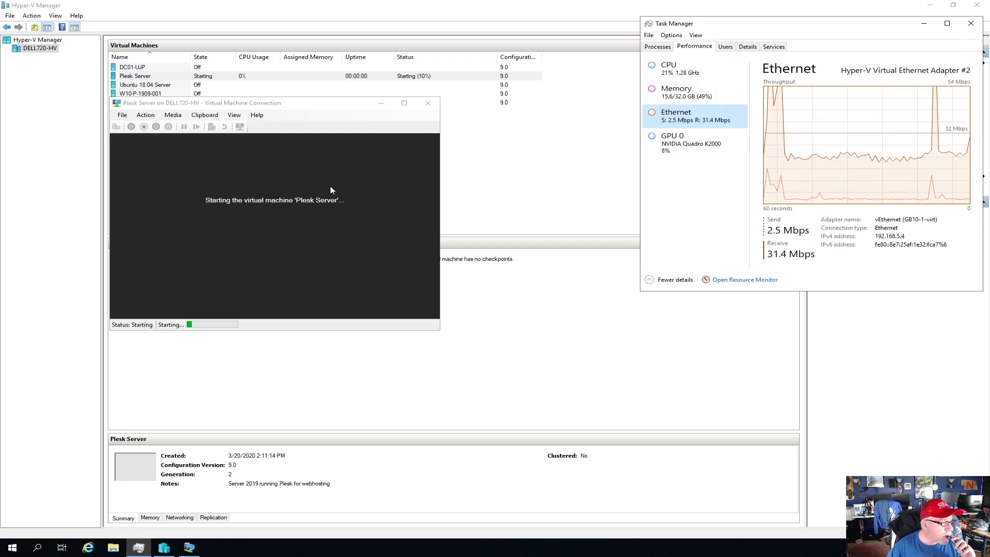
drag(129, 102, 171, 106)
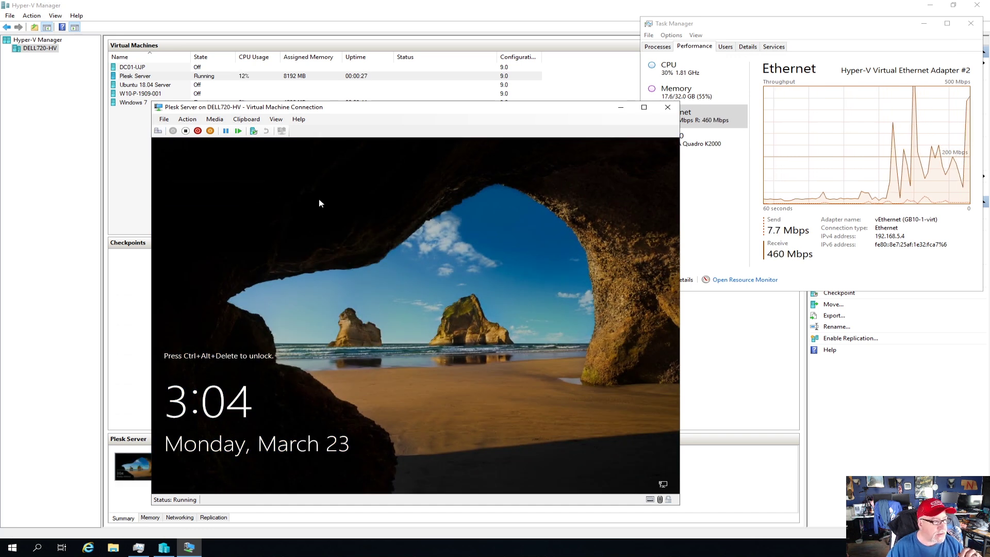
Try to sign in to the Plesk Server virtual machine with the account's user name and password
key(ctrl+alt+End)
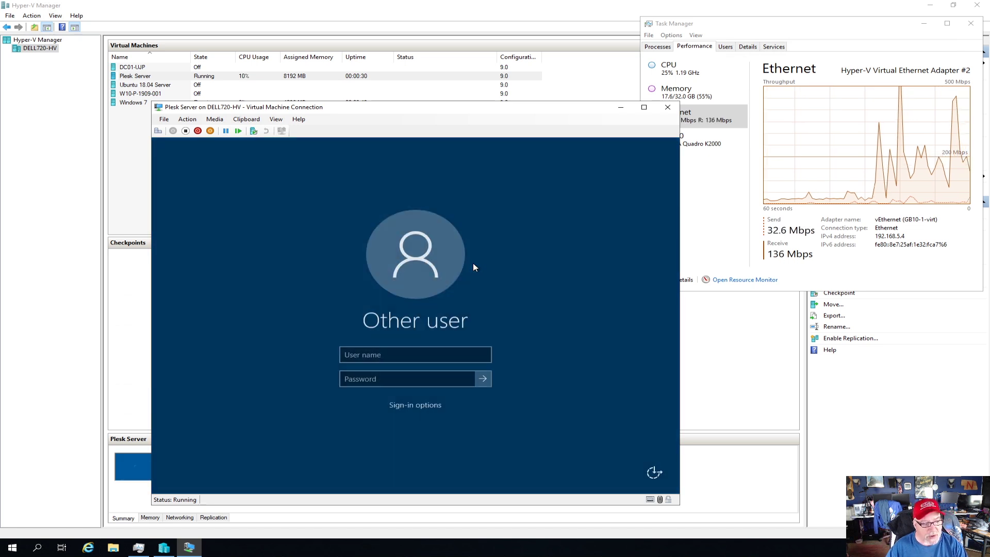
text(adama)
key(Tab)
text(•••••)
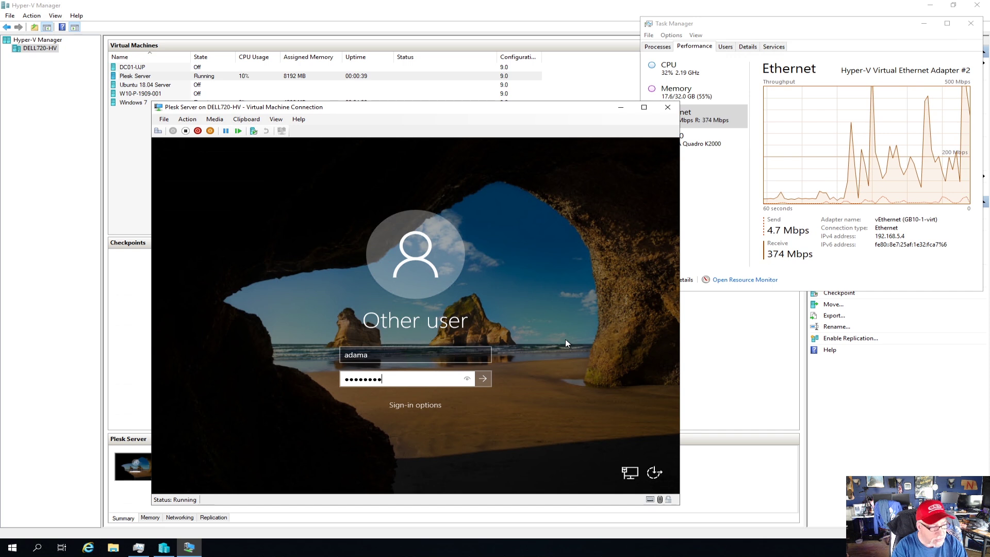
key(Return)
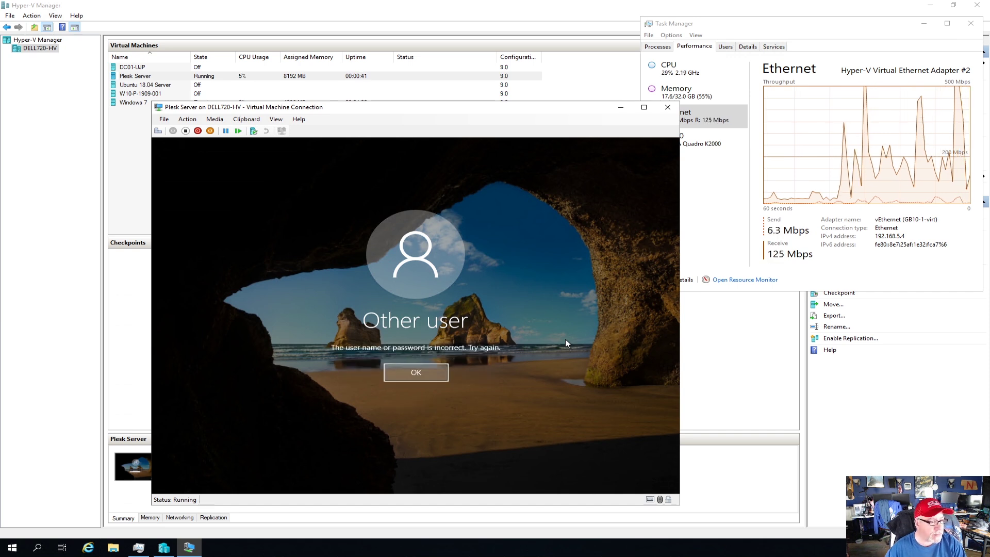
click(434, 372)
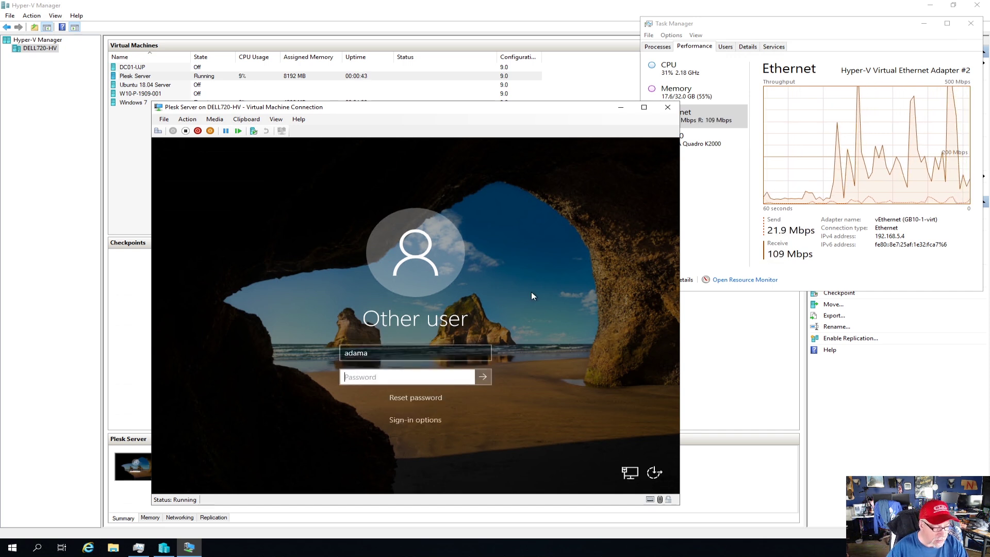
Sign in to Plesk Server by re-entering the account password for the same user
text(•••••••••••••)
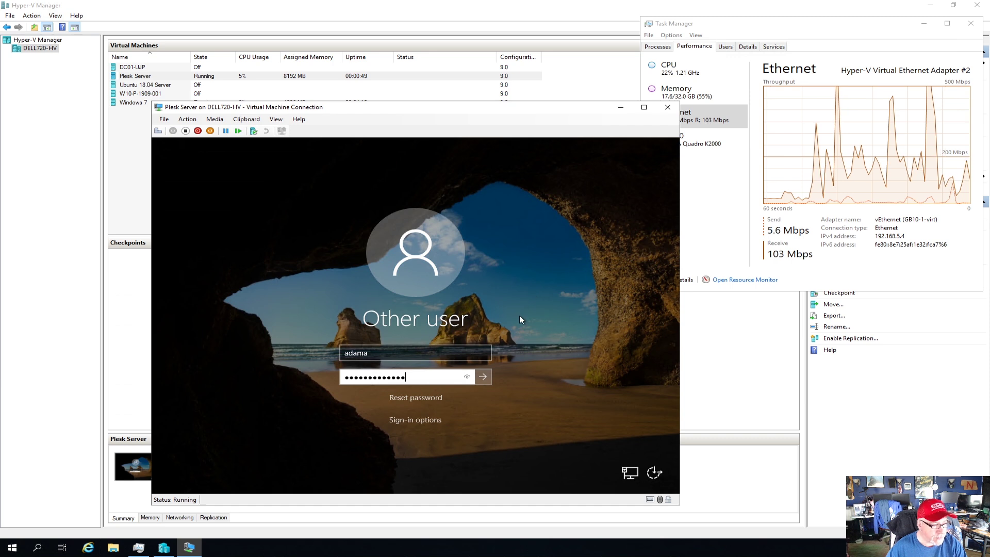
click(483, 377)
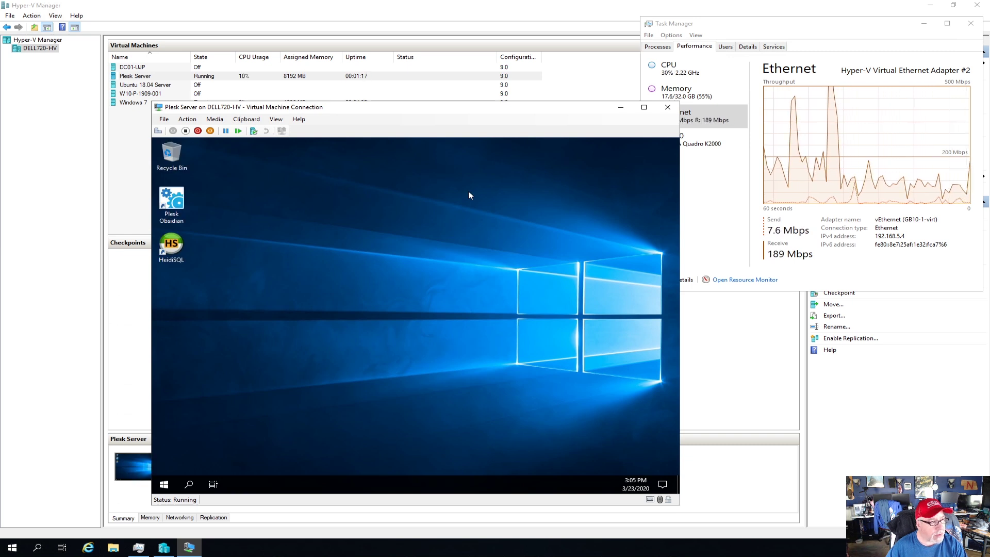
click(427, 210)
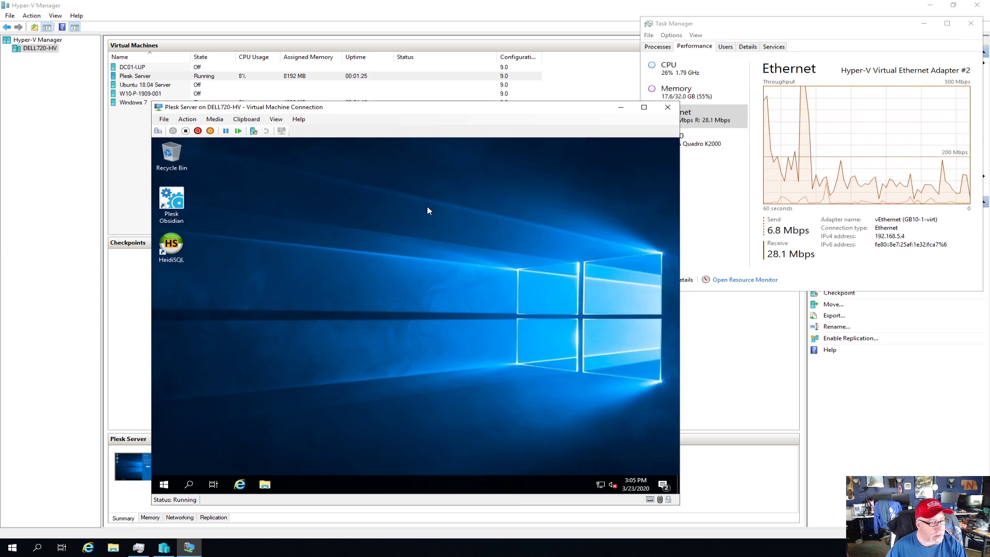
View Plesk Server's notifications and clear all of them
click(663, 485)
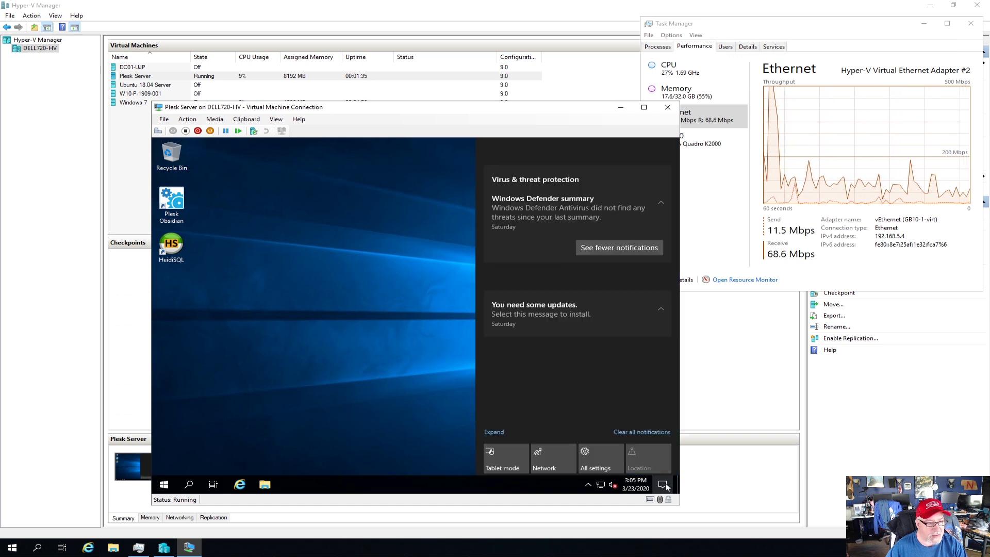
click(641, 433)
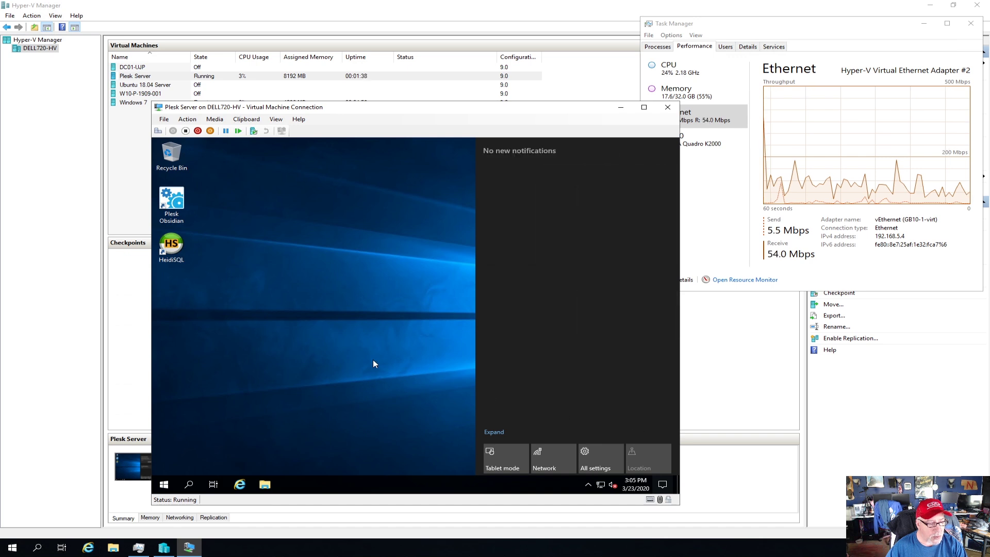
click(374, 363)
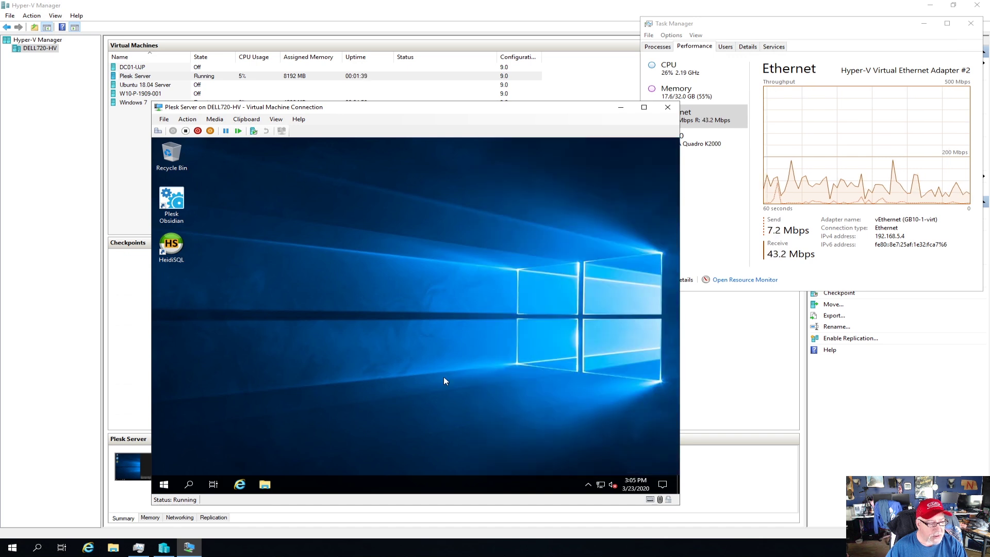
View the Ethernet adapter's network properties inside Plesk Server, including its IPv4 address and DNS servers, and close the settings
right_click(600, 484)
click(598, 471)
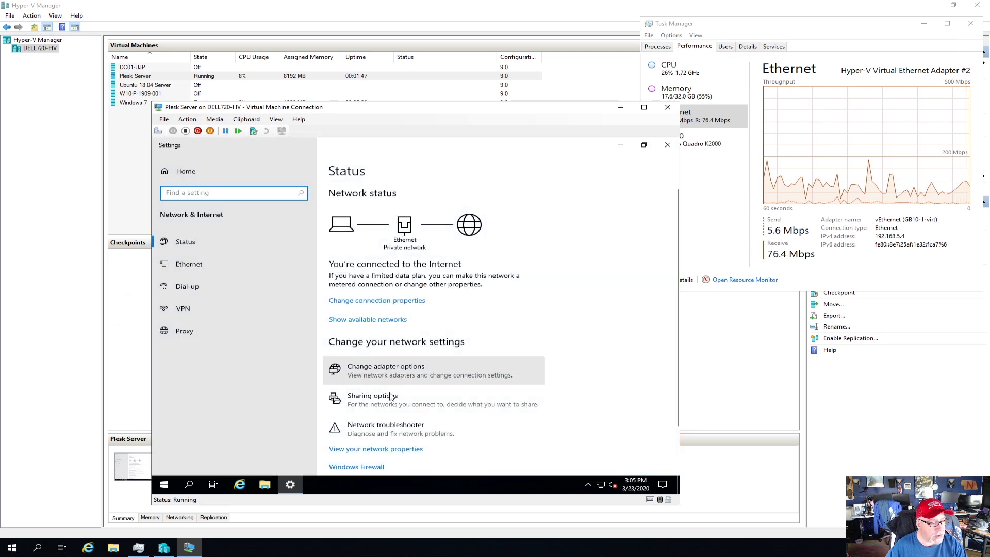
click(376, 450)
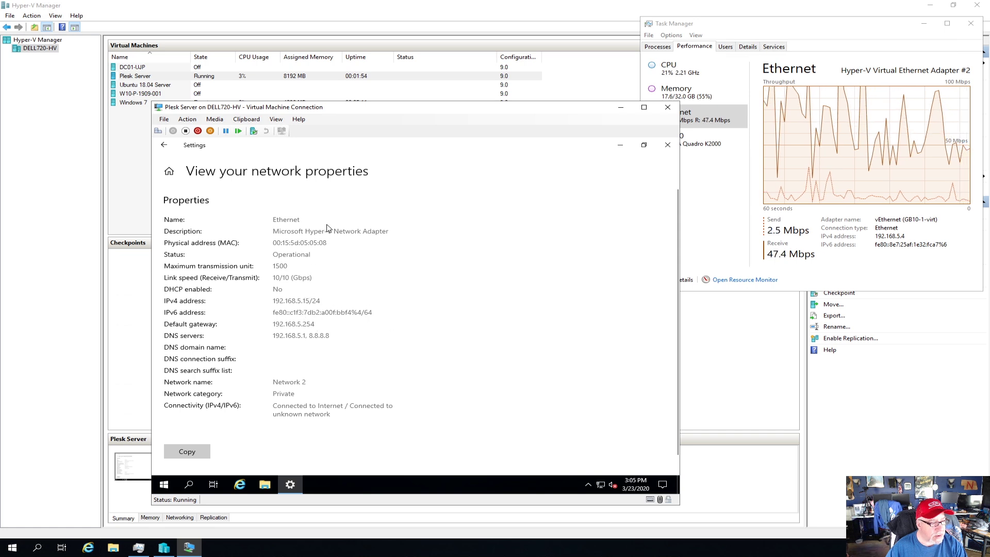
click(667, 145)
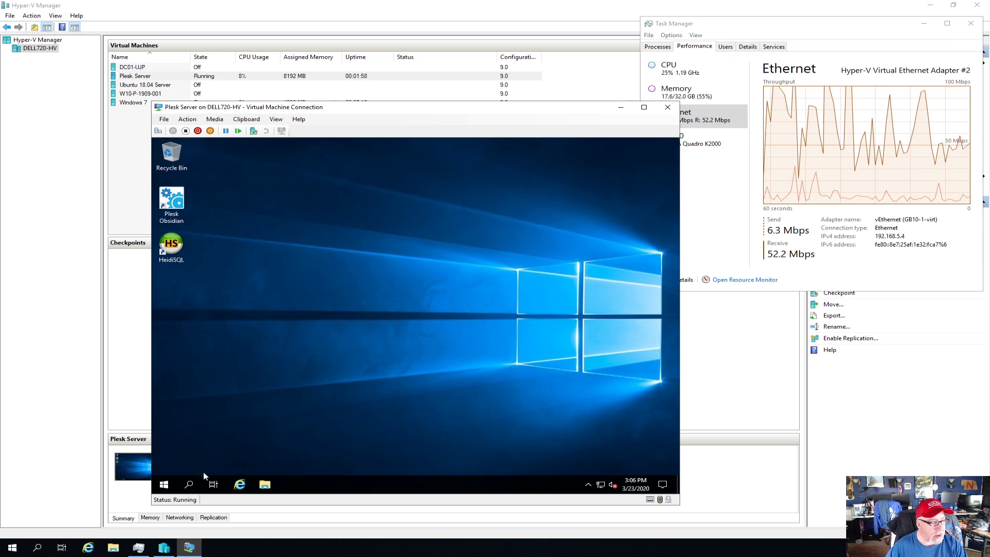
Check CPU performance and the most demanding processes, including DrWeb, in Plesk Server's own Task Manager, and close it
right_click(165, 486)
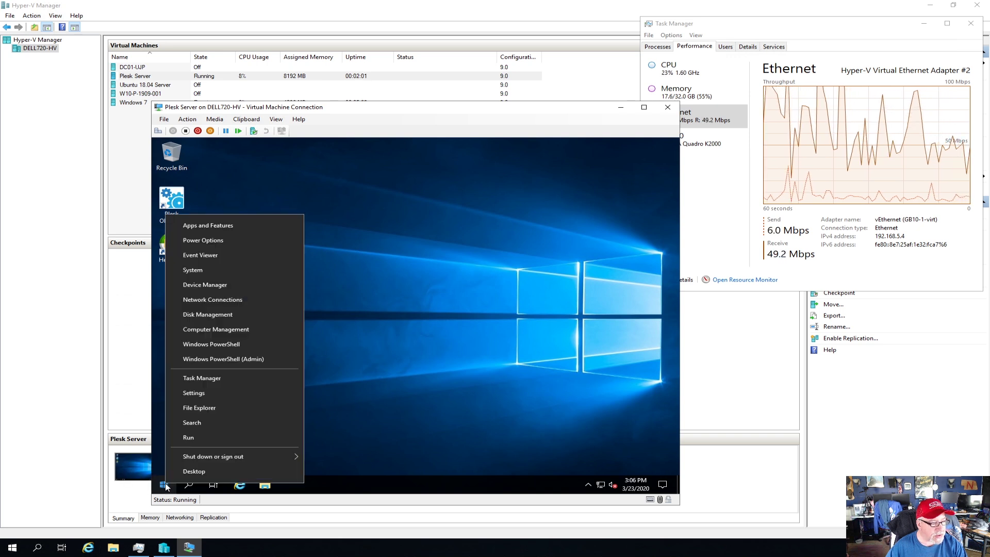
click(224, 381)
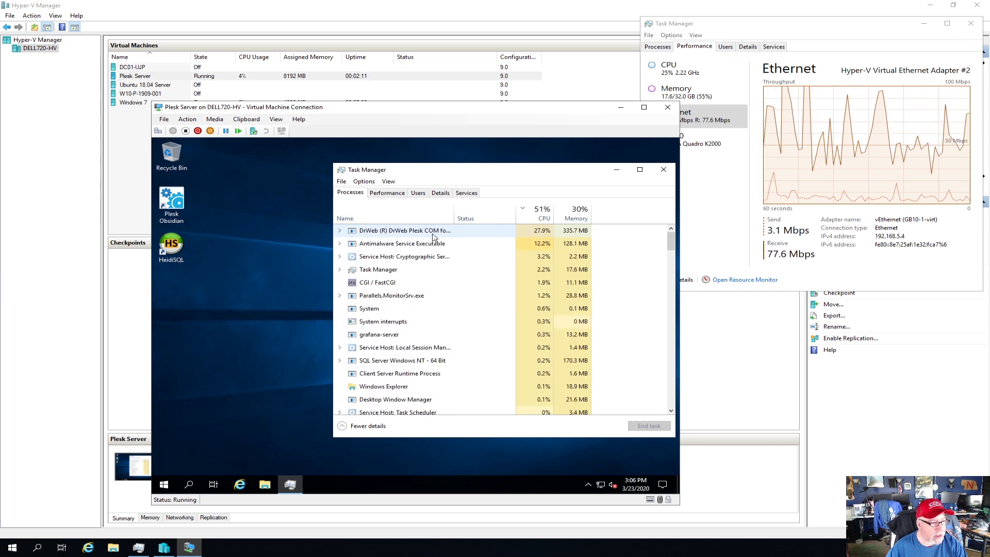
click(387, 195)
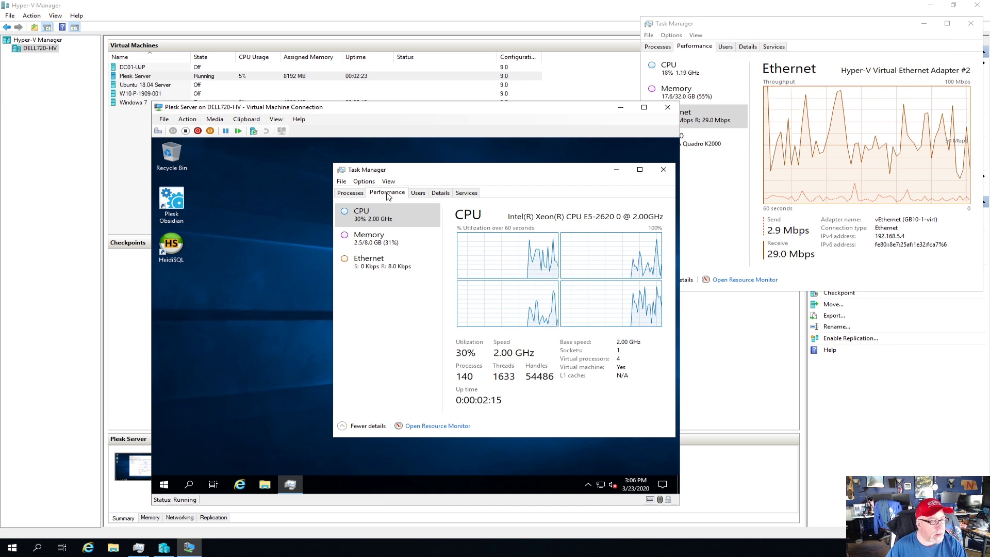
click(351, 193)
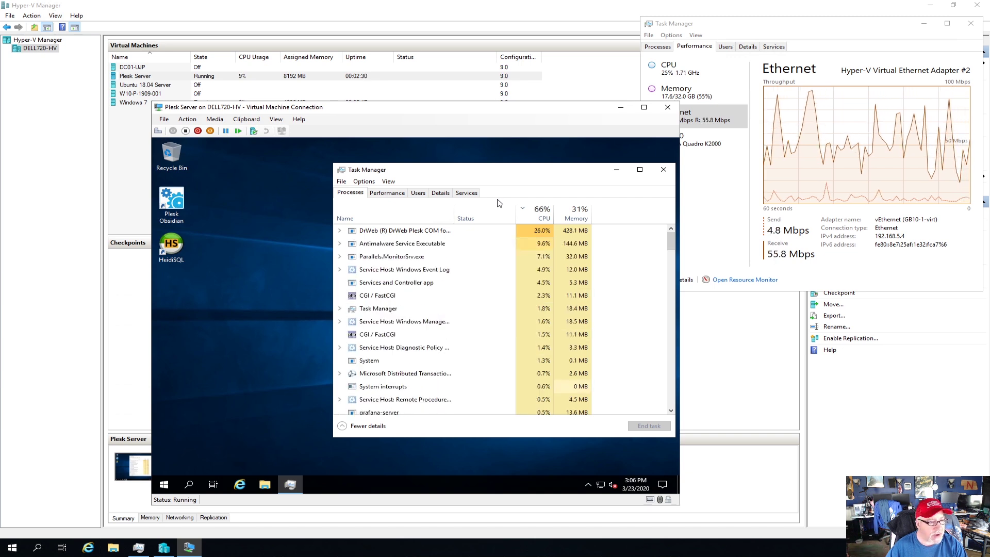
click(340, 232)
click(340, 231)
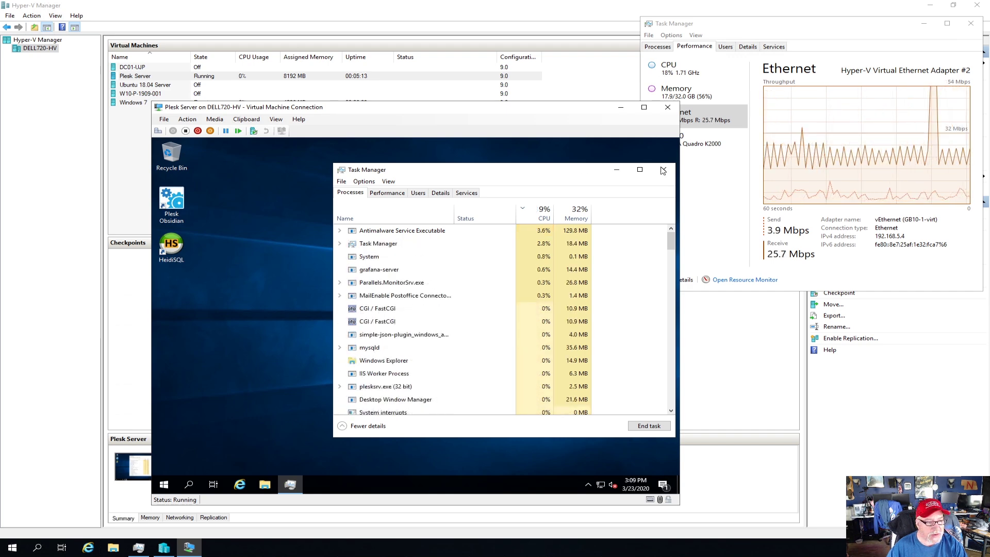
click(663, 170)
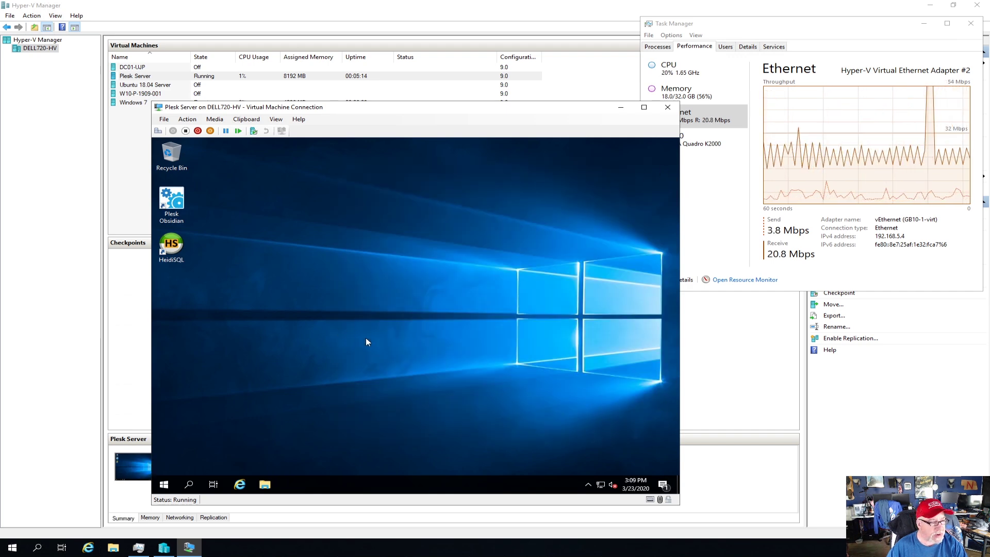
Restart Plesk Server with the reason Other (Unplanned) and choose Windows Server as the operating system to boot
click(166, 484)
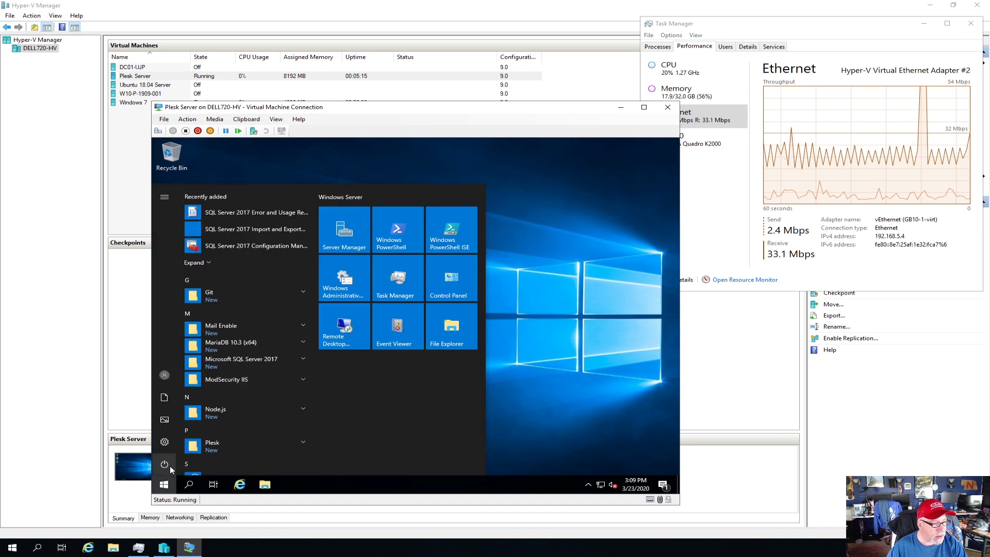
click(171, 462)
click(178, 438)
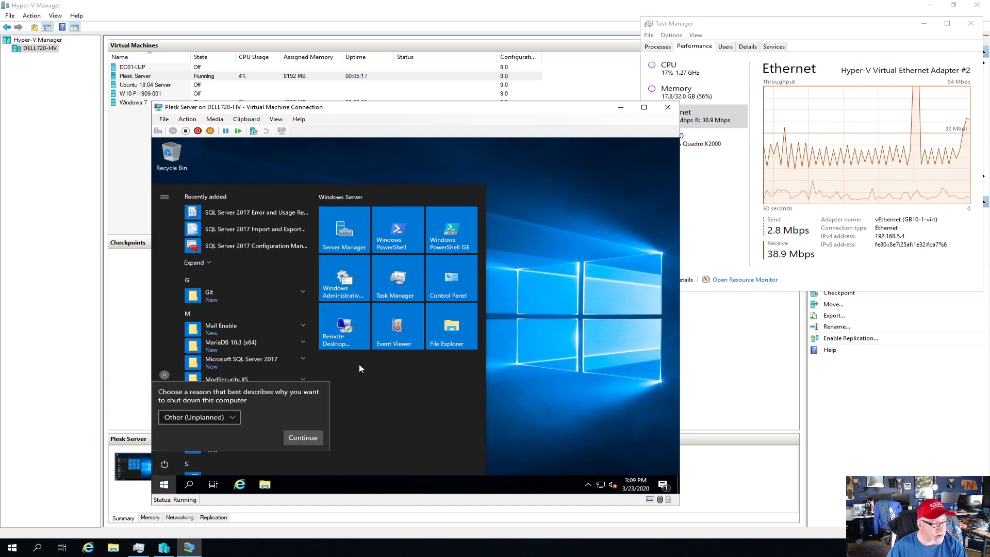
click(314, 443)
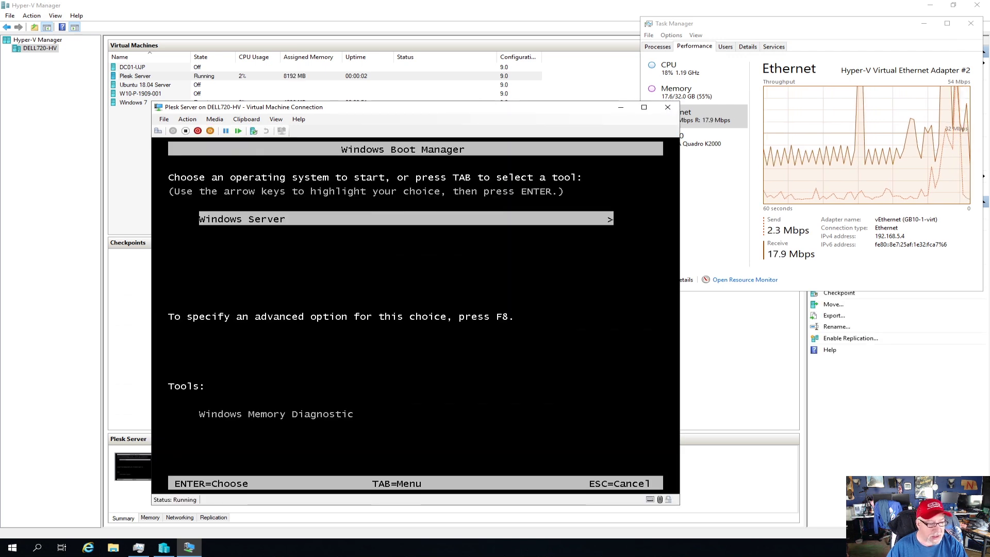
key(Return)
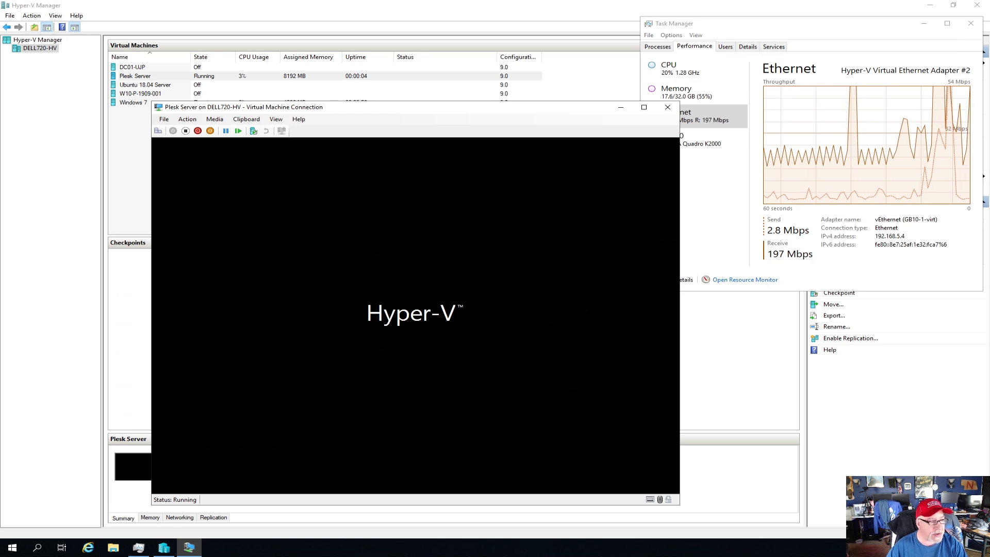